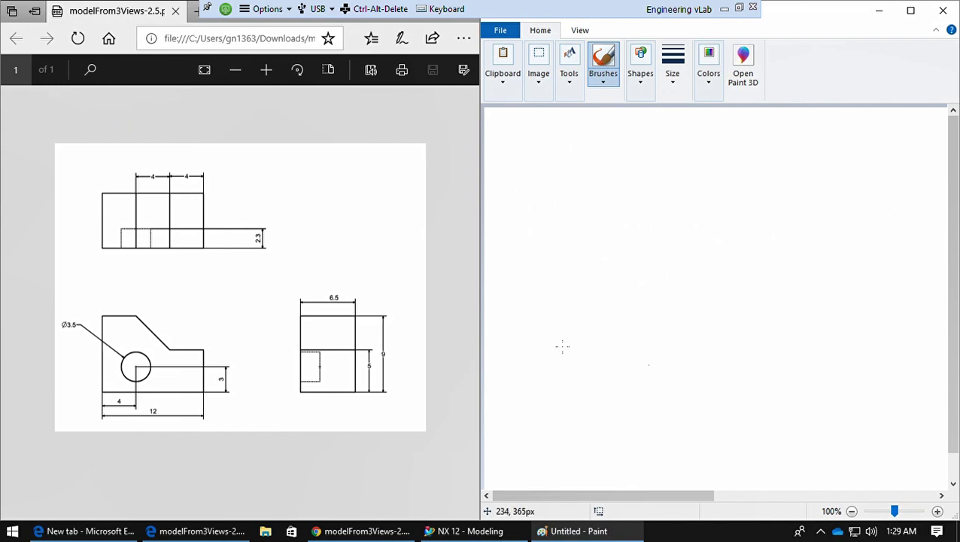
After checking the drawing PDF, write a red F label on the Paint canvas
{"action": "left_click", "coordinate": [328, 90]}
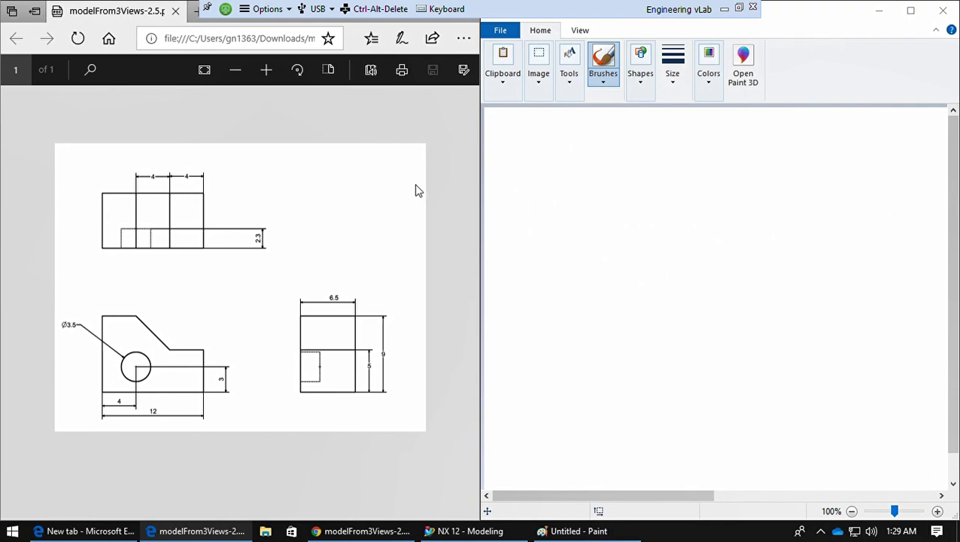
{"action": "left_click", "coordinate": [715, 227]}
{"action": "left_click_drag", "start_coordinate": [516, 131], "coordinate": [519, 191]}
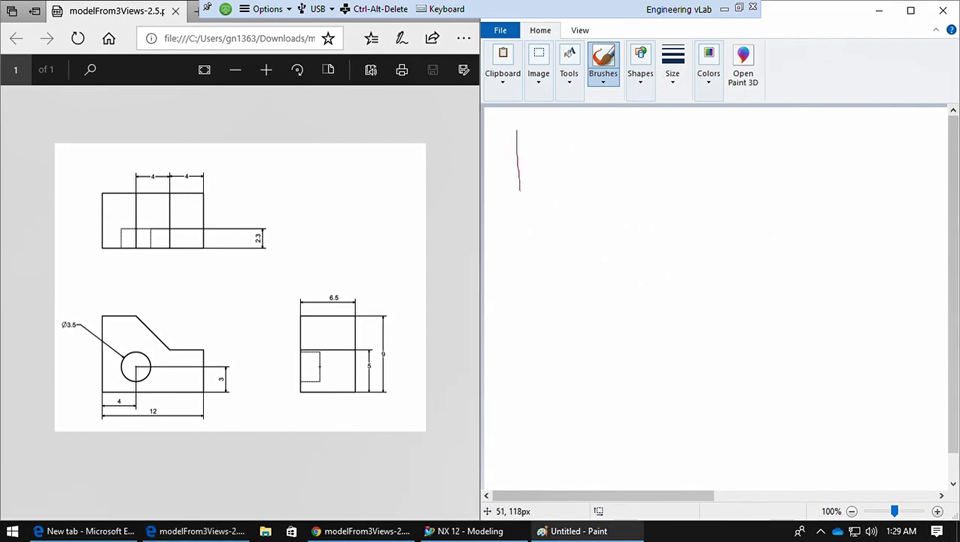
{"action": "mouse_move", "coordinate": [512, 134]}
{"action": "left_mouse_down"}
{"action": "mouse_move", "coordinate": [554, 132]}
{"action": "mouse_move", "coordinate": [516, 160]}
{"action": "left_mouse_up"}
With the thinnest size, sketch the L-profile front outline with 4 and 12 dimension arrows below
{"action": "left_click", "coordinate": [673, 64]}
{"action": "left_click", "coordinate": [704, 105]}
{"action": "mouse_move", "coordinate": [603, 161]}
{"action": "left_mouse_down"}
{"action": "mouse_move", "coordinate": [602, 357]}
{"action": "mouse_move", "coordinate": [811, 366]}
{"action": "mouse_move", "coordinate": [823, 348]}
{"action": "mouse_move", "coordinate": [824, 268]}
{"action": "mouse_move", "coordinate": [722, 268]}
{"action": "mouse_move", "coordinate": [686, 161]}
{"action": "mouse_move", "coordinate": [603, 163]}
{"action": "left_mouse_up"}
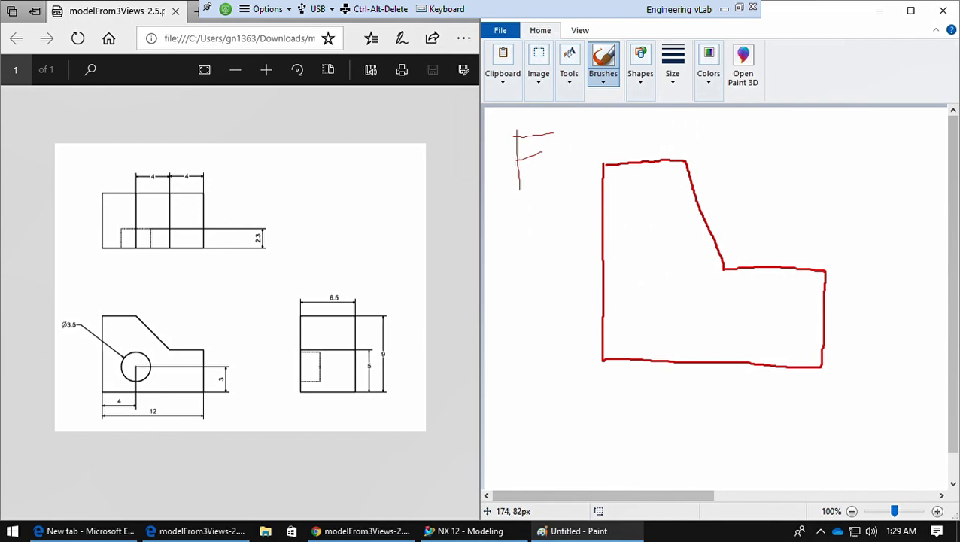
{"action": "mouse_move", "coordinate": [698, 370]}
{"action": "left_mouse_down"}
{"action": "mouse_move", "coordinate": [706, 381]}
{"action": "mouse_move", "coordinate": [691, 394]}
{"action": "mouse_move", "coordinate": [646, 379]}
{"action": "mouse_move", "coordinate": [667, 380]}
{"action": "mouse_move", "coordinate": [657, 396]}
{"action": "mouse_move", "coordinate": [633, 384]}
{"action": "mouse_move", "coordinate": [602, 387]}
{"action": "mouse_move", "coordinate": [623, 402]}
{"action": "left_mouse_up"}
{"action": "mouse_move", "coordinate": [804, 391]}
{"action": "left_mouse_down"}
{"action": "mouse_move", "coordinate": [800, 430]}
{"action": "mouse_move", "coordinate": [803, 414]}
{"action": "mouse_move", "coordinate": [703, 422]}
{"action": "mouse_move", "coordinate": [737, 406]}
{"action": "mouse_move", "coordinate": [720, 411]}
{"action": "mouse_move", "coordinate": [733, 420]}
{"action": "mouse_move", "coordinate": [675, 413]}
{"action": "mouse_move", "coordinate": [620, 424]}
{"action": "mouse_move", "coordinate": [626, 413]}
{"action": "mouse_move", "coordinate": [625, 440]}
{"action": "left_mouse_up"}
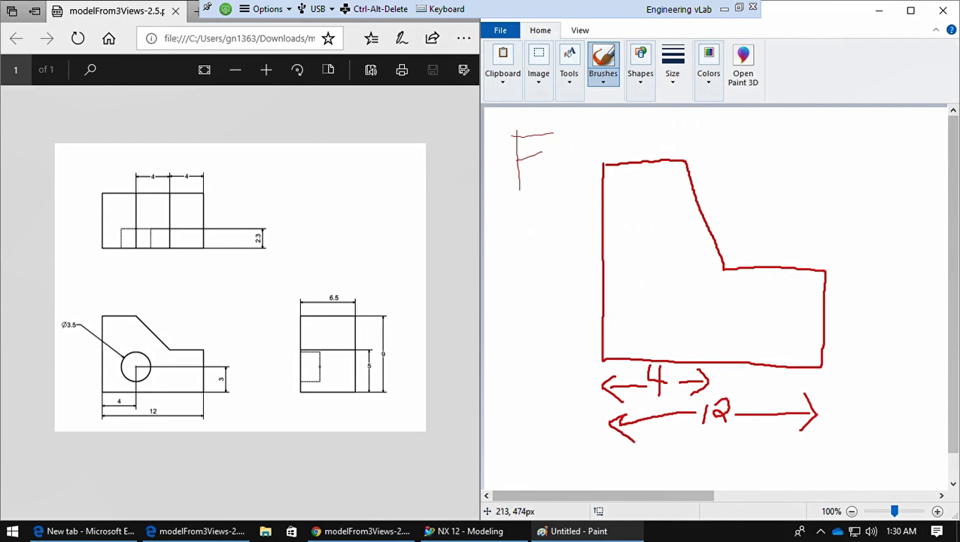
Draw a vertical 3 height dimension at the right edge and dashes across the lower step
{"action": "mouse_move", "coordinate": [838, 304]}
{"action": "left_mouse_down"}
{"action": "mouse_move", "coordinate": [823, 318]}
{"action": "mouse_move", "coordinate": [847, 320]}
{"action": "mouse_move", "coordinate": [828, 347]}
{"action": "left_mouse_up"}
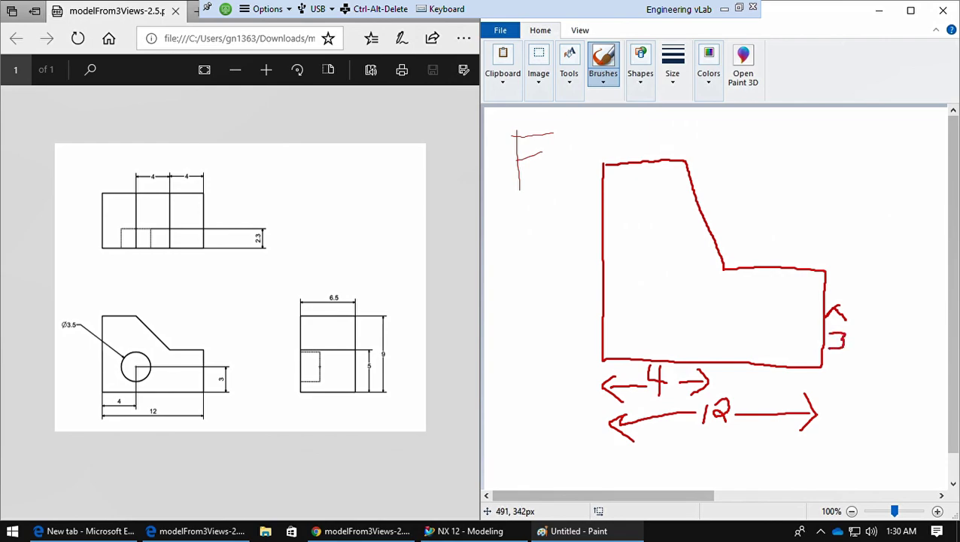
{"action": "mouse_move", "coordinate": [834, 307]}
{"action": "left_mouse_down"}
{"action": "mouse_move", "coordinate": [833, 367]}
{"action": "mouse_move", "coordinate": [847, 350]}
{"action": "mouse_move", "coordinate": [834, 362]}
{"action": "left_mouse_up"}
{"action": "left_click_drag", "start_coordinate": [820, 310], "coordinate": [683, 307]}
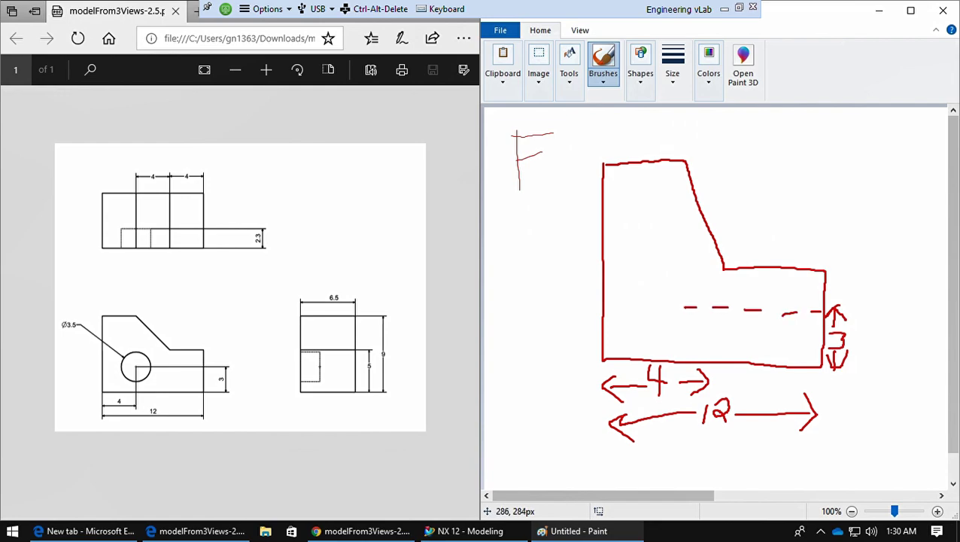
After checking the drawing PDF, erase the leftmost dash of the hidden line
{"action": "left_click", "coordinate": [312, 98]}
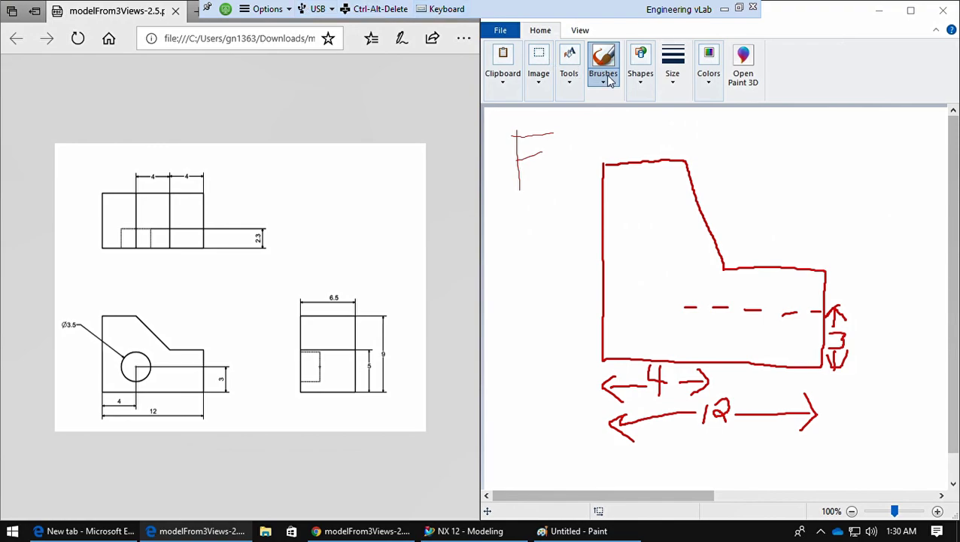
{"action": "left_click", "coordinate": [574, 87]}
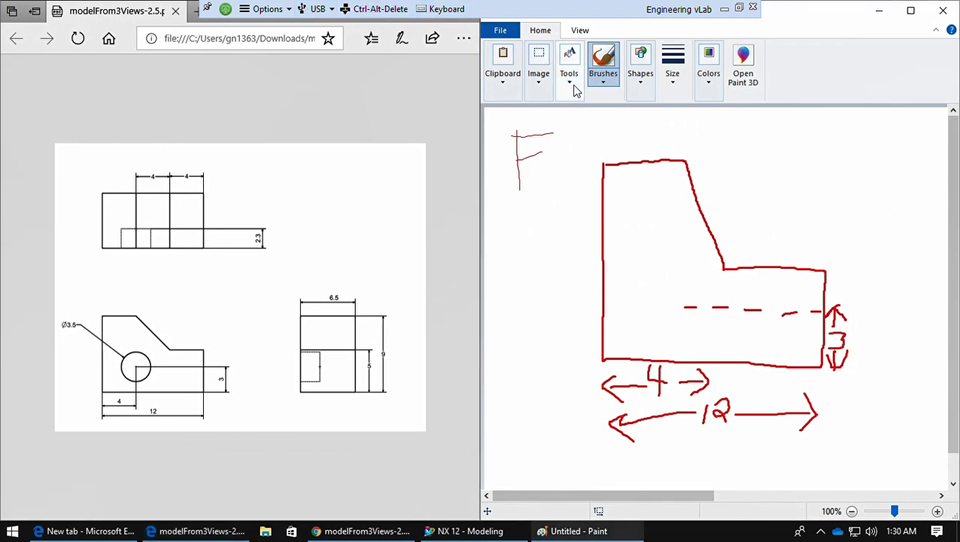
{"action": "left_click", "coordinate": [574, 89]}
{"action": "left_click", "coordinate": [567, 139]}
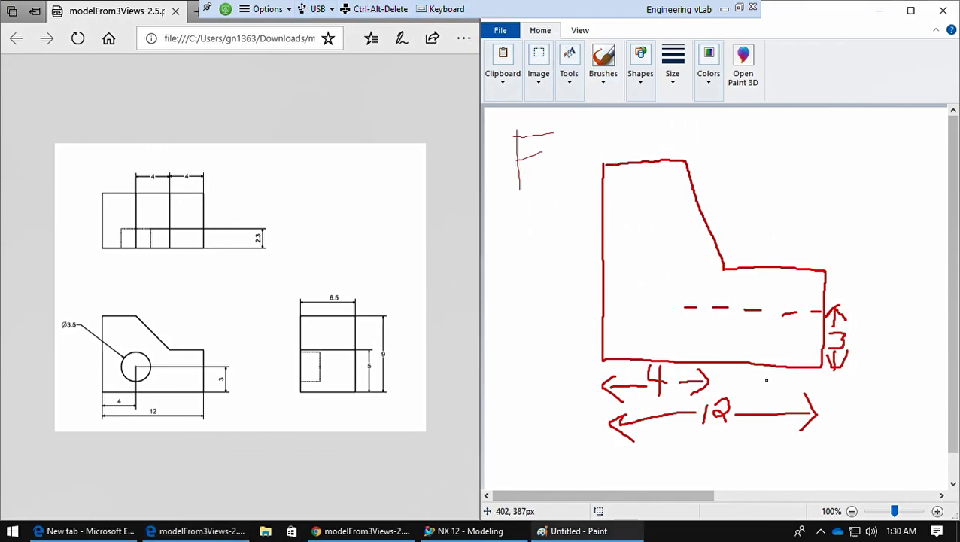
{"action": "left_click", "coordinate": [687, 306]}
{"action": "left_click_drag", "start_coordinate": [686, 306], "coordinate": [695, 307]}
{"action": "left_click", "coordinate": [603, 68]}
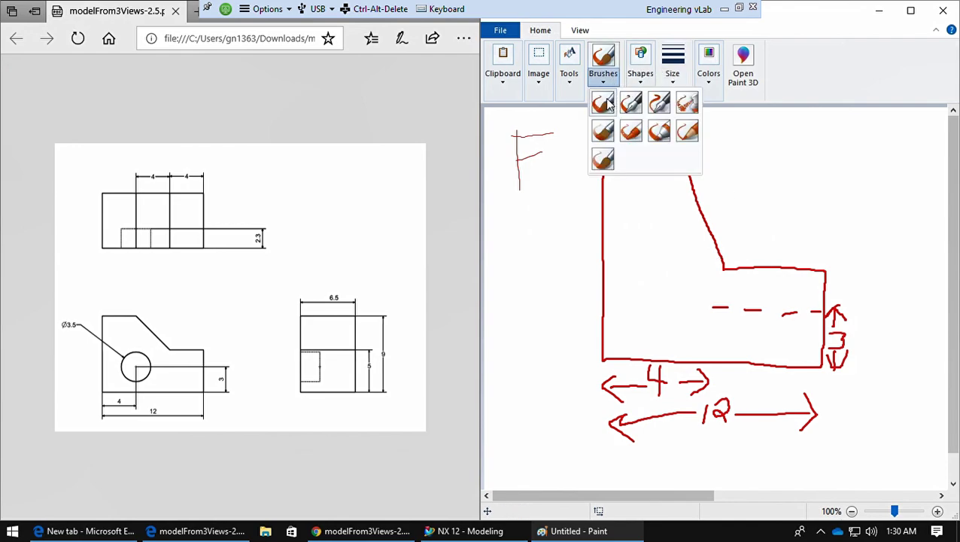
With the plain brush, draw the hole circle and a leader arrow labelled 3.5
{"action": "left_click", "coordinate": [604, 103]}
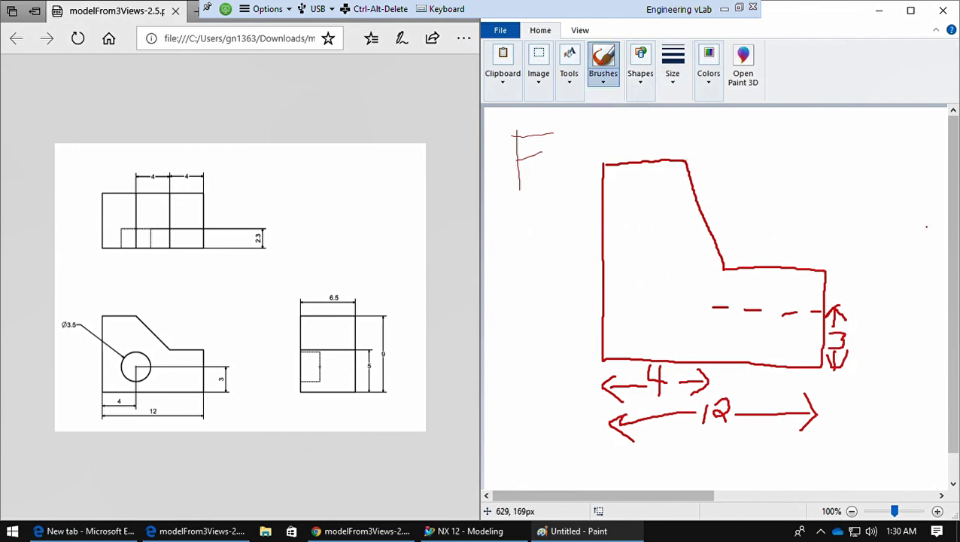
{"action": "mouse_move", "coordinate": [700, 350]}
{"action": "left_mouse_down"}
{"action": "mouse_move", "coordinate": [703, 313]}
{"action": "mouse_move", "coordinate": [689, 282]}
{"action": "mouse_move", "coordinate": [714, 282]}
{"action": "mouse_move", "coordinate": [699, 325]}
{"action": "mouse_move", "coordinate": [683, 318]}
{"action": "mouse_move", "coordinate": [705, 288]}
{"action": "left_mouse_up"}
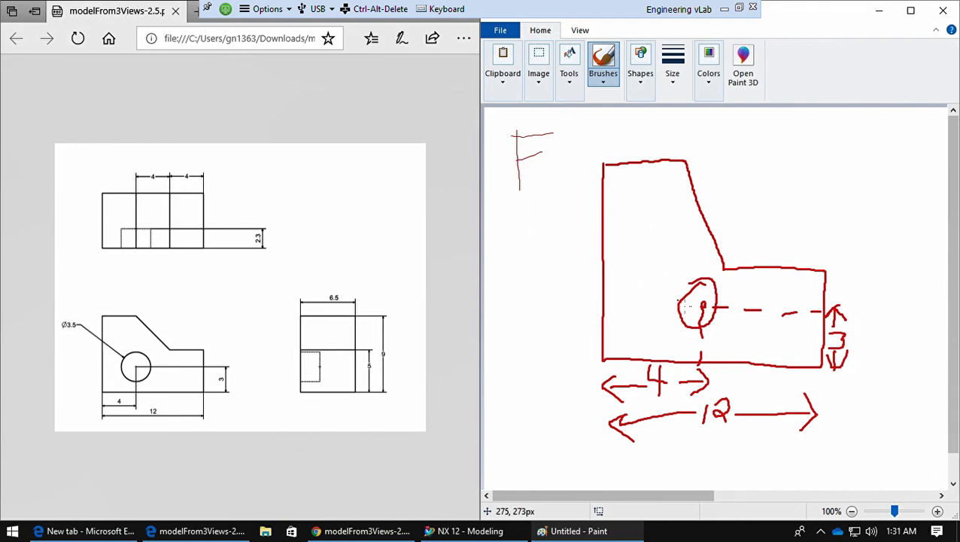
{"action": "mouse_move", "coordinate": [549, 268]}
{"action": "left_mouse_down"}
{"action": "mouse_move", "coordinate": [647, 275]}
{"action": "mouse_move", "coordinate": [669, 298]}
{"action": "mouse_move", "coordinate": [668, 278]}
{"action": "mouse_move", "coordinate": [658, 297]}
{"action": "left_mouse_up"}
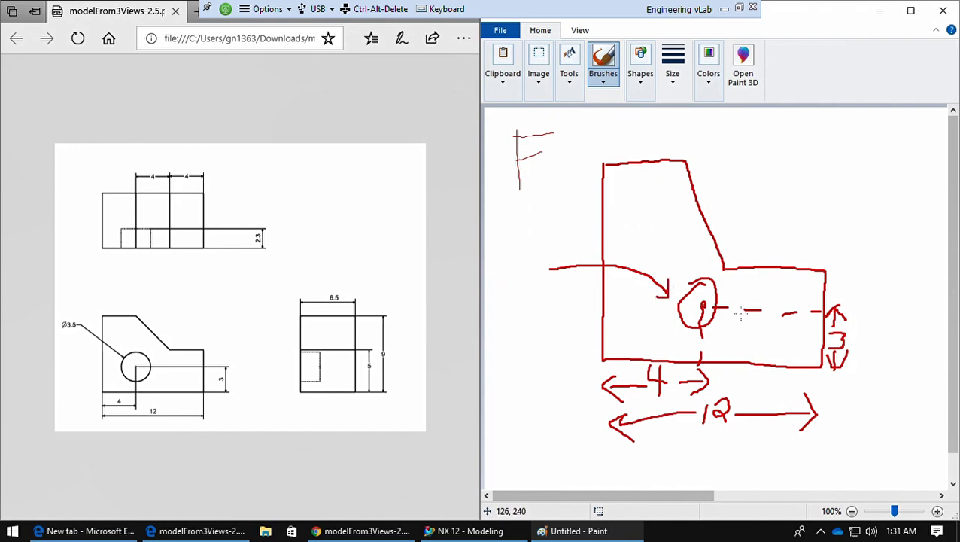
{"action": "left_click_drag", "start_coordinate": [505, 263], "coordinate": [515, 304]}
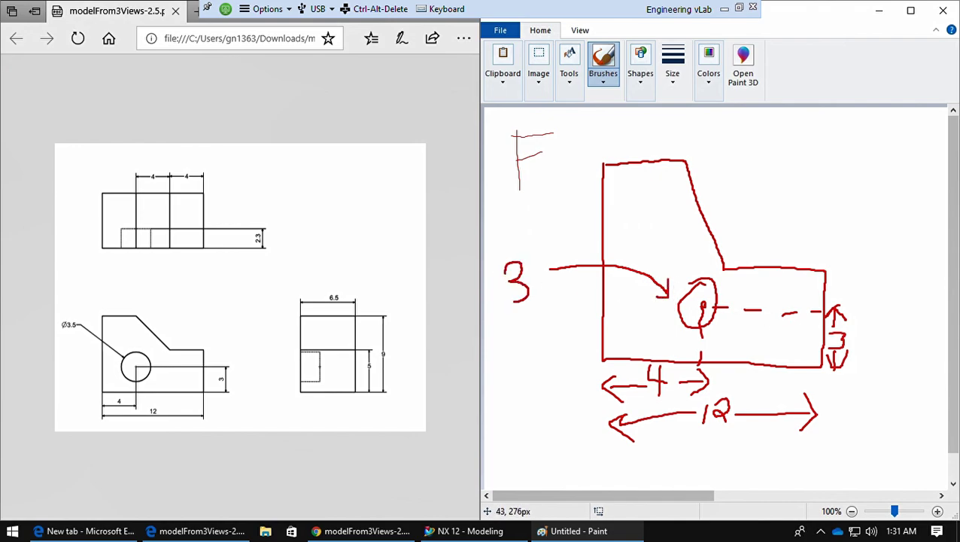
{"action": "mouse_move", "coordinate": [545, 253]}
{"action": "left_mouse_down"}
{"action": "mouse_move", "coordinate": [533, 271]}
{"action": "mouse_move", "coordinate": [555, 286]}
{"action": "mouse_move", "coordinate": [535, 293]}
{"action": "mouse_move", "coordinate": [537, 301]}
{"action": "left_mouse_up"}
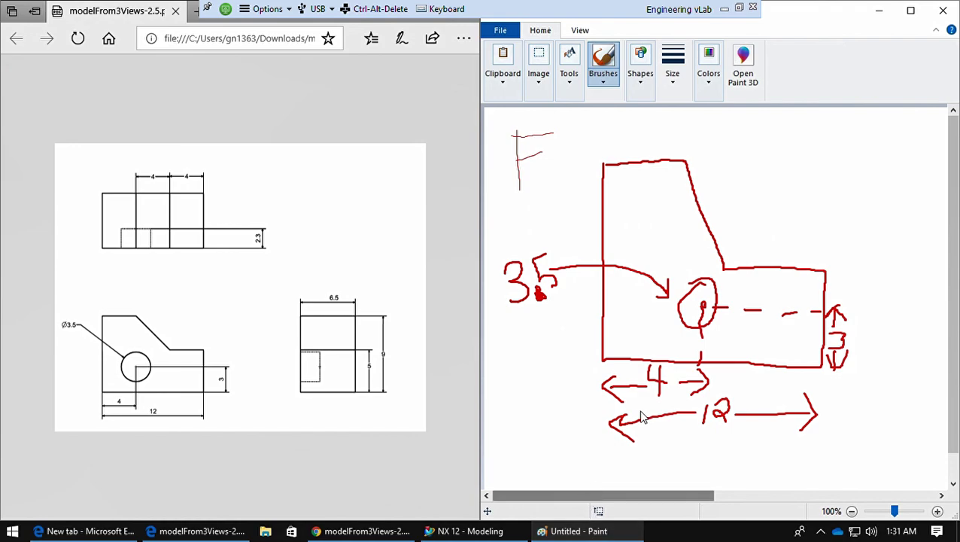
Trace the tall part's top edge and the lower step's top edge in green
{"action": "left_click", "coordinate": [712, 79]}
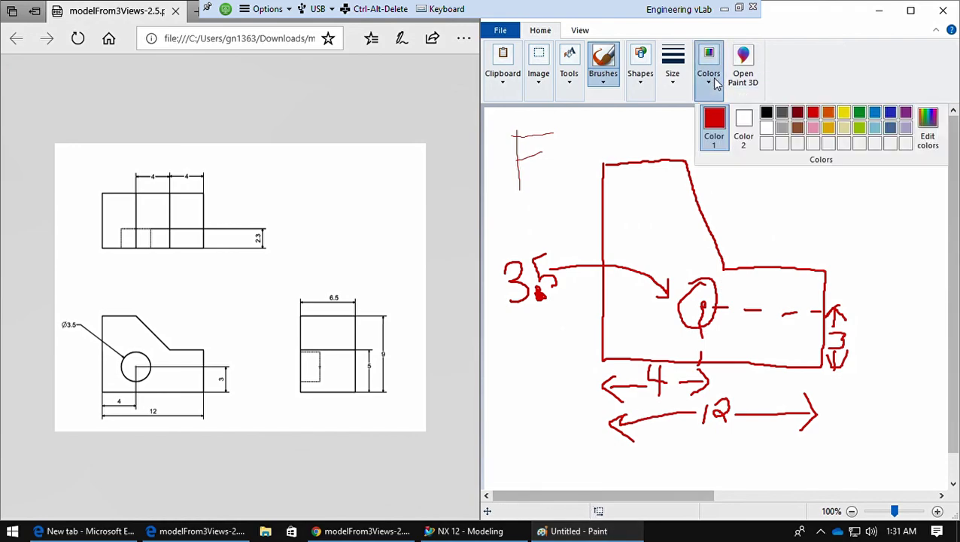
{"action": "left_click", "coordinate": [864, 115]}
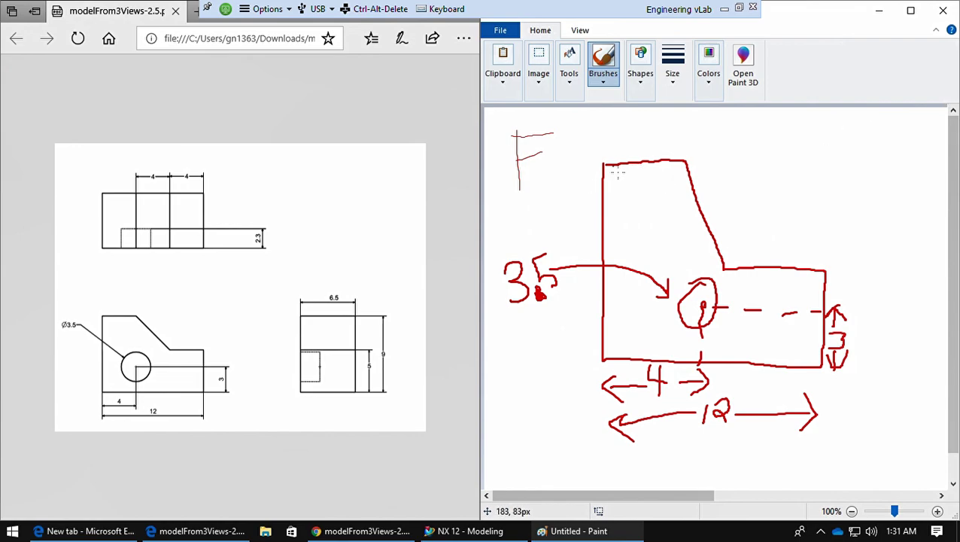
{"action": "mouse_move", "coordinate": [638, 170]}
{"action": "left_mouse_down"}
{"action": "mouse_move", "coordinate": [680, 170]}
{"action": "mouse_move", "coordinate": [682, 161]}
{"action": "mouse_move", "coordinate": [604, 173]}
{"action": "mouse_move", "coordinate": [687, 162]}
{"action": "left_mouse_up"}
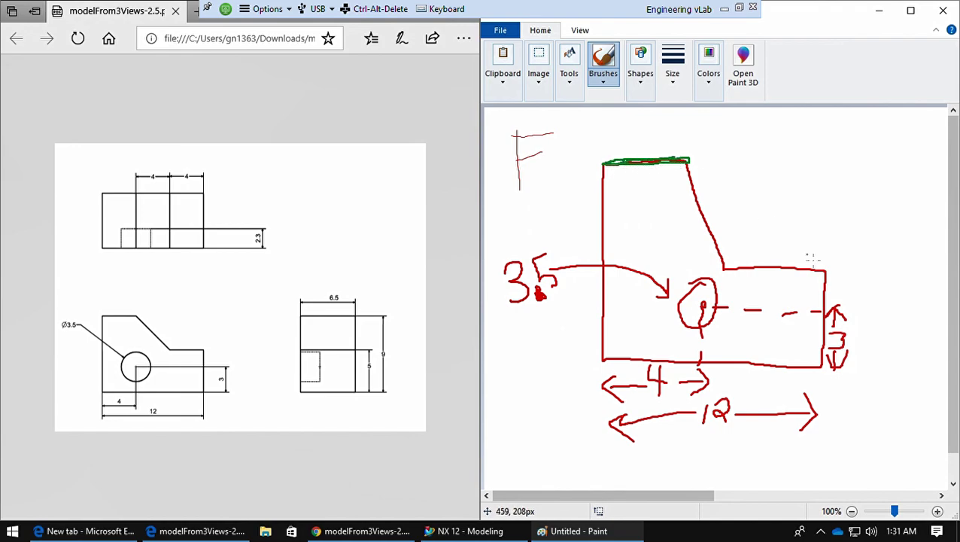
{"action": "mouse_move", "coordinate": [825, 272]}
{"action": "left_mouse_down"}
{"action": "mouse_move", "coordinate": [729, 273]}
{"action": "mouse_move", "coordinate": [833, 273]}
{"action": "mouse_move", "coordinate": [727, 282]}
{"action": "mouse_move", "coordinate": [809, 275]}
{"action": "left_mouse_up"}
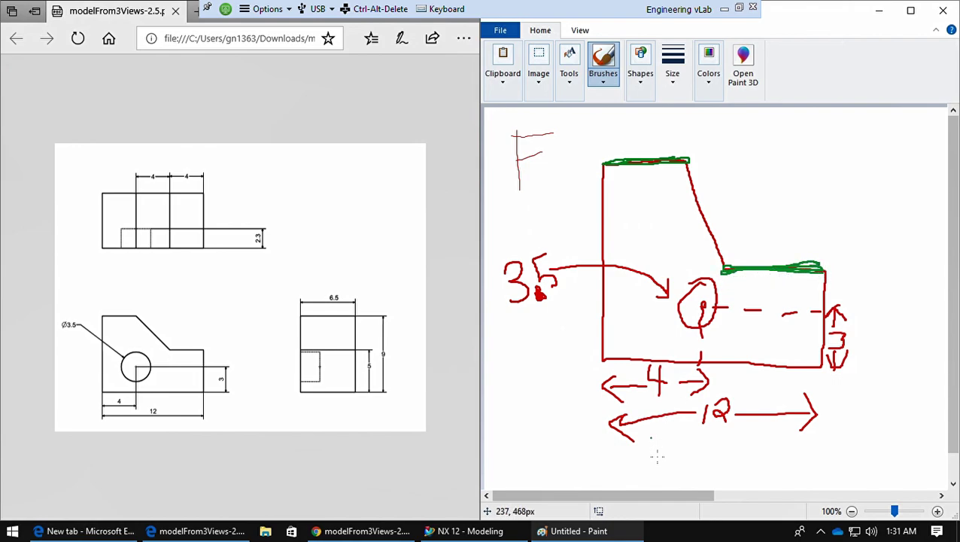
{"action": "left_click_drag", "start_coordinate": [648, 496], "coordinate": [812, 497]}
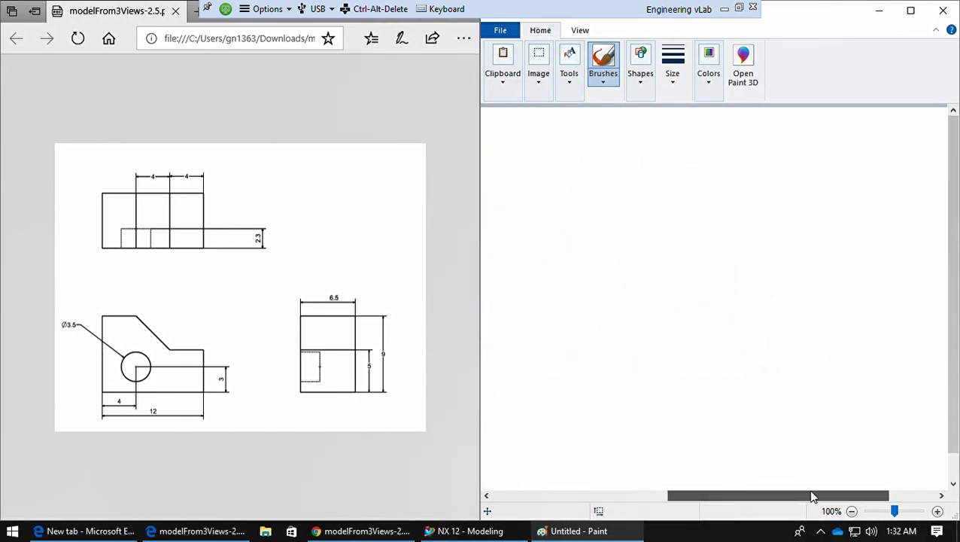
Draw a green T-labelled rectangle with two dividers, 4-4-4 arrows above, and 12 below
{"action": "mouse_move", "coordinate": [489, 138]}
{"action": "left_mouse_down"}
{"action": "mouse_move", "coordinate": [515, 143]}
{"action": "mouse_move", "coordinate": [516, 167]}
{"action": "mouse_move", "coordinate": [567, 166]}
{"action": "mouse_move", "coordinate": [568, 277]}
{"action": "left_mouse_up"}
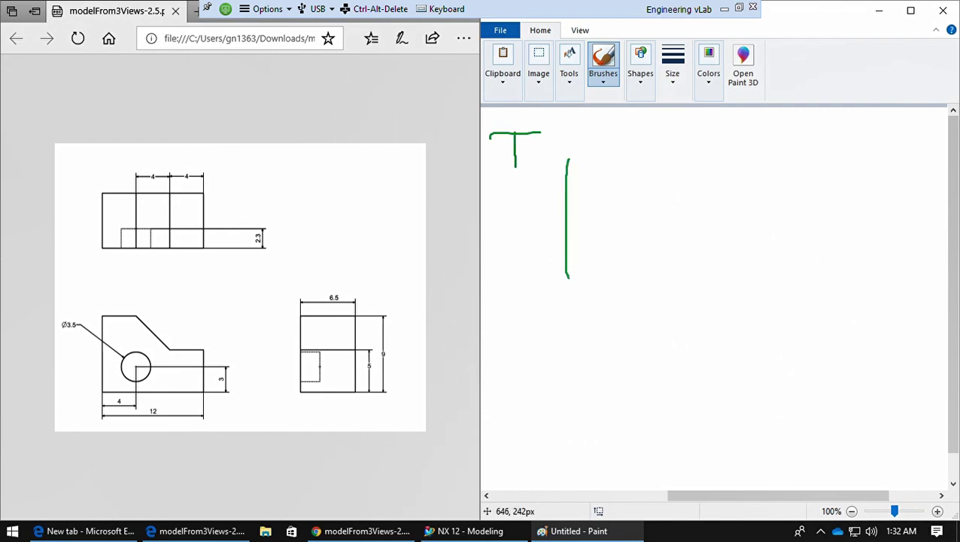
{"action": "mouse_move", "coordinate": [566, 159]}
{"action": "left_mouse_down"}
{"action": "mouse_move", "coordinate": [736, 165]}
{"action": "mouse_move", "coordinate": [745, 269]}
{"action": "mouse_move", "coordinate": [567, 278]}
{"action": "left_mouse_up"}
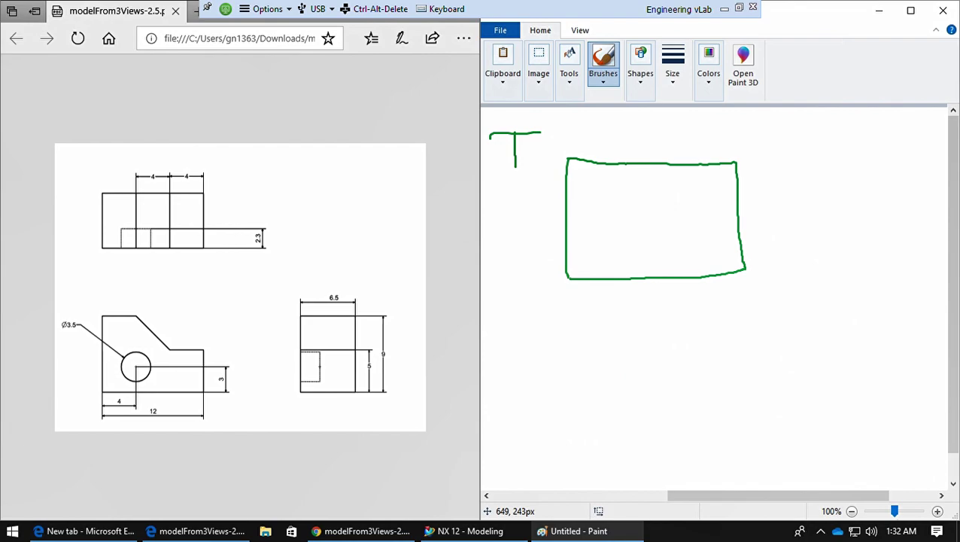
{"action": "left_click_drag", "start_coordinate": [619, 163], "coordinate": [624, 277]}
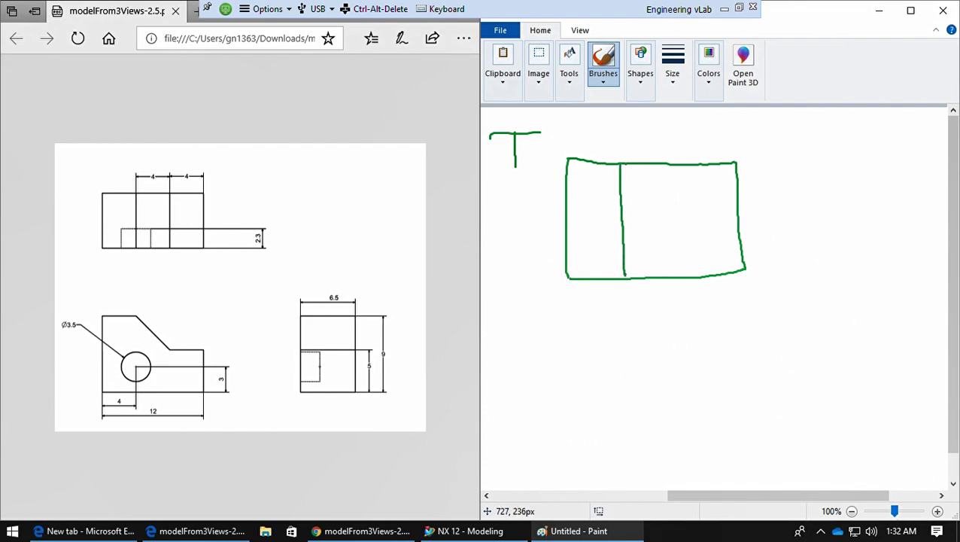
{"action": "left_click_drag", "start_coordinate": [681, 170], "coordinate": [682, 276]}
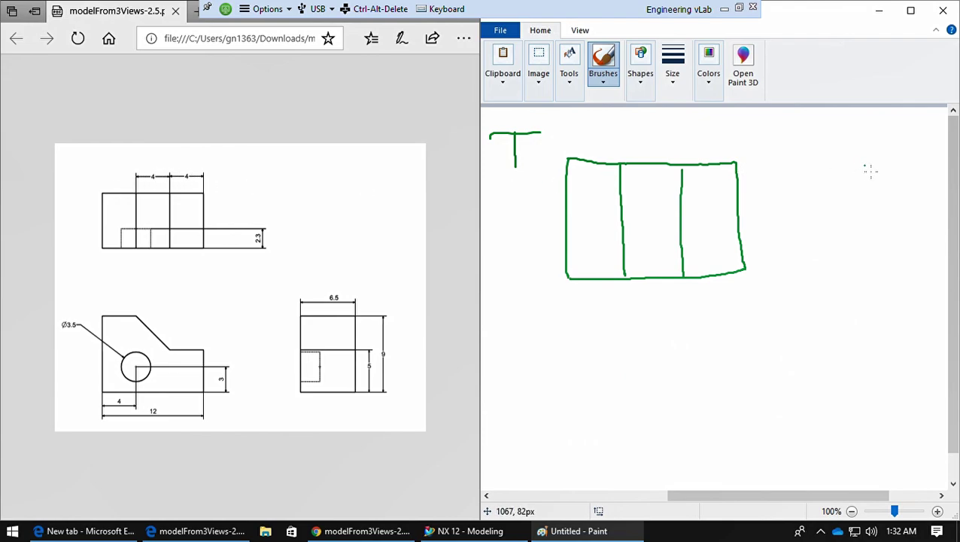
{"action": "mouse_move", "coordinate": [611, 142]}
{"action": "left_mouse_down"}
{"action": "mouse_move", "coordinate": [612, 158]}
{"action": "mouse_move", "coordinate": [597, 161]}
{"action": "left_mouse_up"}
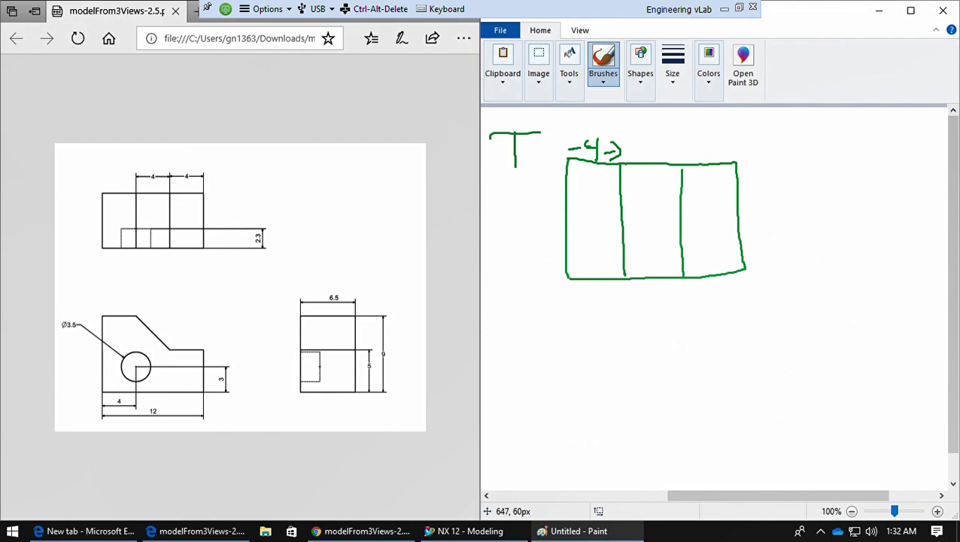
{"action": "mouse_move", "coordinate": [632, 145]}
{"action": "left_mouse_down"}
{"action": "mouse_move", "coordinate": [636, 165]}
{"action": "mouse_move", "coordinate": [678, 164]}
{"action": "left_mouse_up"}
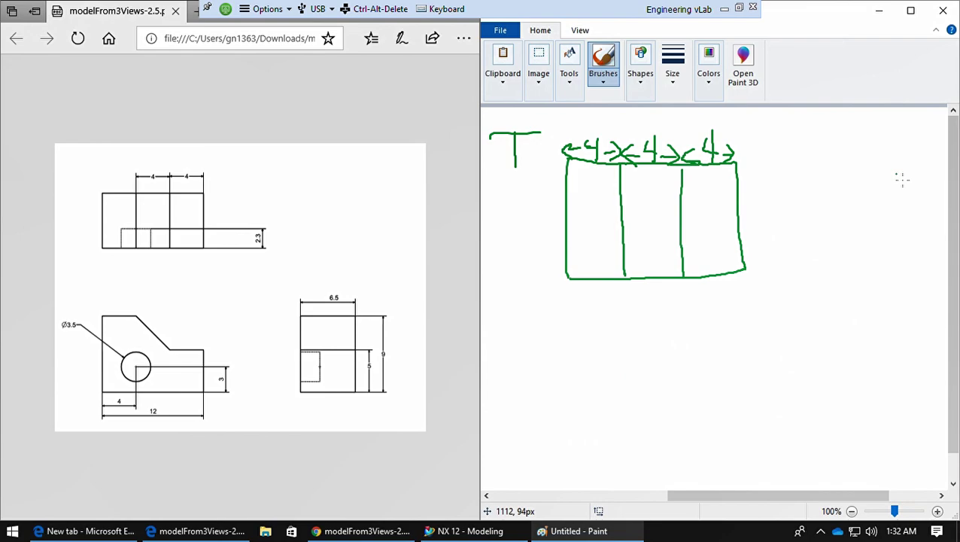
{"action": "mouse_move", "coordinate": [636, 300]}
{"action": "left_mouse_down"}
{"action": "mouse_move", "coordinate": [638, 323]}
{"action": "mouse_move", "coordinate": [649, 308]}
{"action": "mouse_move", "coordinate": [667, 325]}
{"action": "left_mouse_up"}
Add left and right arrows to the 12 dimension and draw the hole outline in the top view
{"action": "mouse_move", "coordinate": [726, 308]}
{"action": "left_mouse_down"}
{"action": "mouse_move", "coordinate": [679, 311]}
{"action": "mouse_move", "coordinate": [729, 320]}
{"action": "left_mouse_up"}
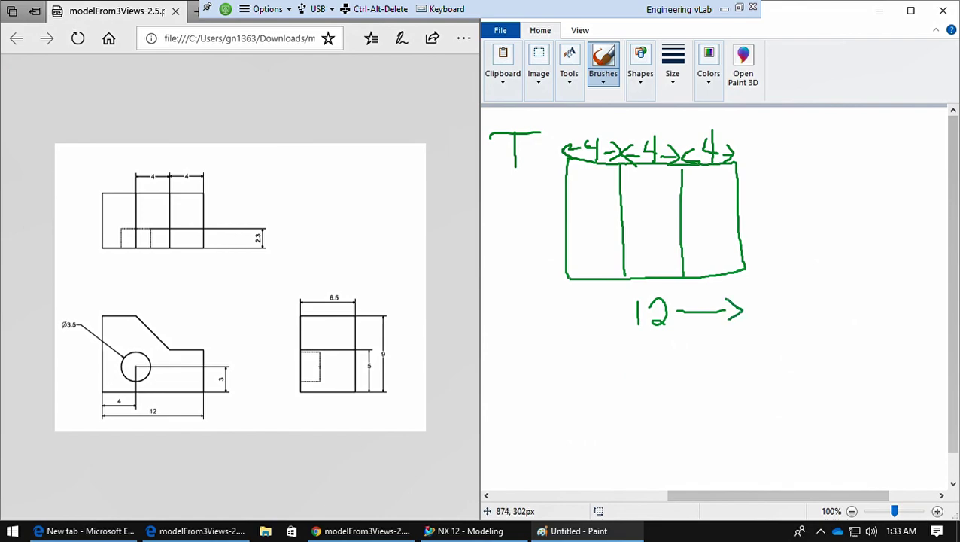
{"action": "mouse_move", "coordinate": [617, 312]}
{"action": "left_mouse_down"}
{"action": "mouse_move", "coordinate": [564, 314]}
{"action": "mouse_move", "coordinate": [576, 328]}
{"action": "left_mouse_up"}
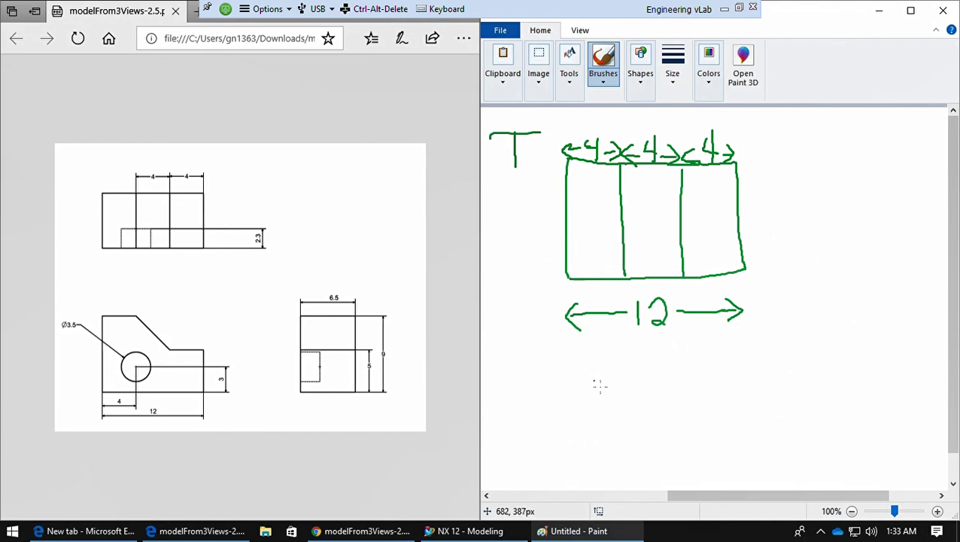
{"action": "mouse_move", "coordinate": [654, 279]}
{"action": "left_mouse_down"}
{"action": "mouse_move", "coordinate": [654, 238]}
{"action": "mouse_move", "coordinate": [609, 238]}
{"action": "mouse_move", "coordinate": [595, 252]}
{"action": "mouse_move", "coordinate": [595, 277]}
{"action": "left_mouse_up"}
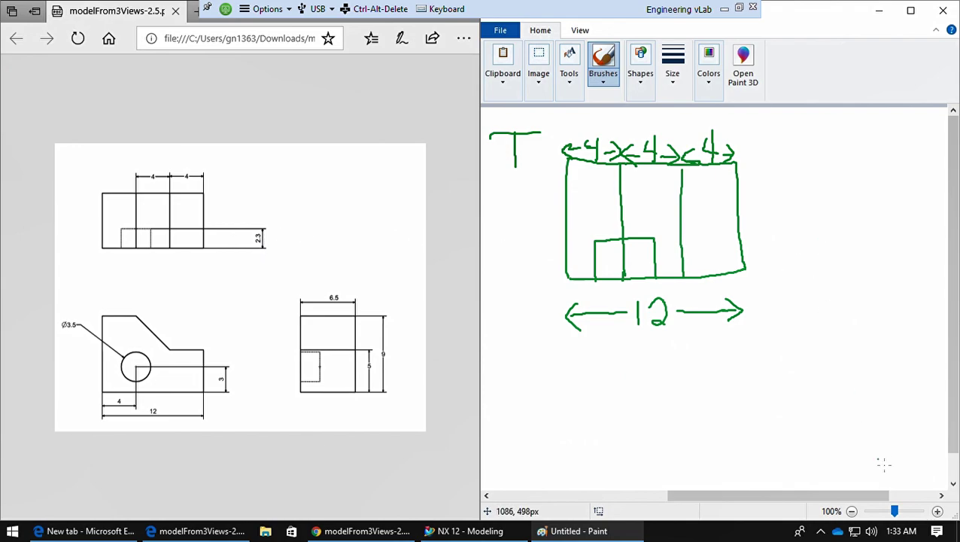
Write the 2.3 depth label, undoing a stray dash so it reads 2.3
{"action": "mouse_move", "coordinate": [744, 258]}
{"action": "left_mouse_down"}
{"action": "mouse_move", "coordinate": [775, 266]}
{"action": "mouse_move", "coordinate": [763, 262]}
{"action": "mouse_move", "coordinate": [762, 240]}
{"action": "mouse_move", "coordinate": [745, 238]}
{"action": "mouse_move", "coordinate": [763, 231]}
{"action": "mouse_move", "coordinate": [805, 256]}
{"action": "mouse_move", "coordinate": [791, 268]}
{"action": "mouse_move", "coordinate": [809, 267]}
{"action": "mouse_move", "coordinate": [833, 243]}
{"action": "mouse_move", "coordinate": [826, 265]}
{"action": "left_mouse_up"}
{"action": "left_click", "coordinate": [820, 263]}
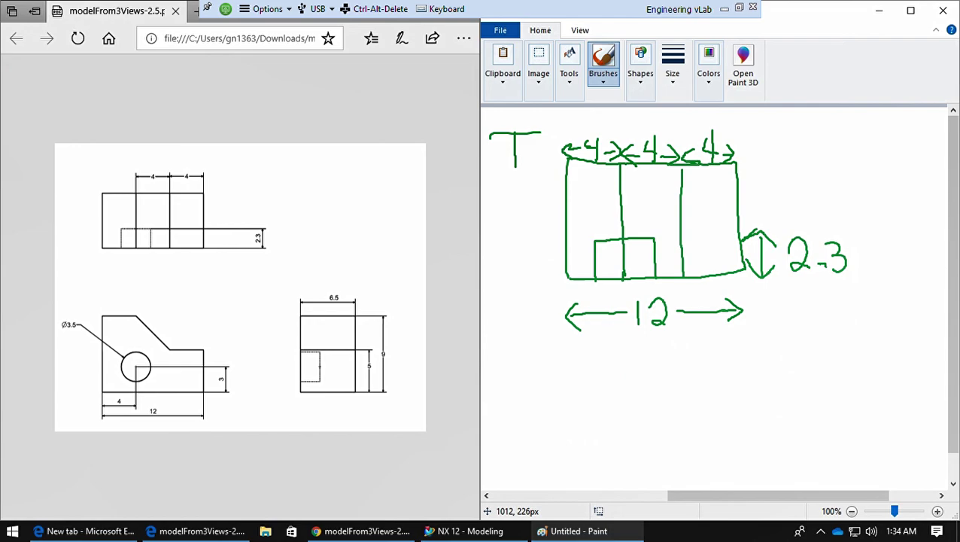
{"action": "key", "text": "ctrl+z"}
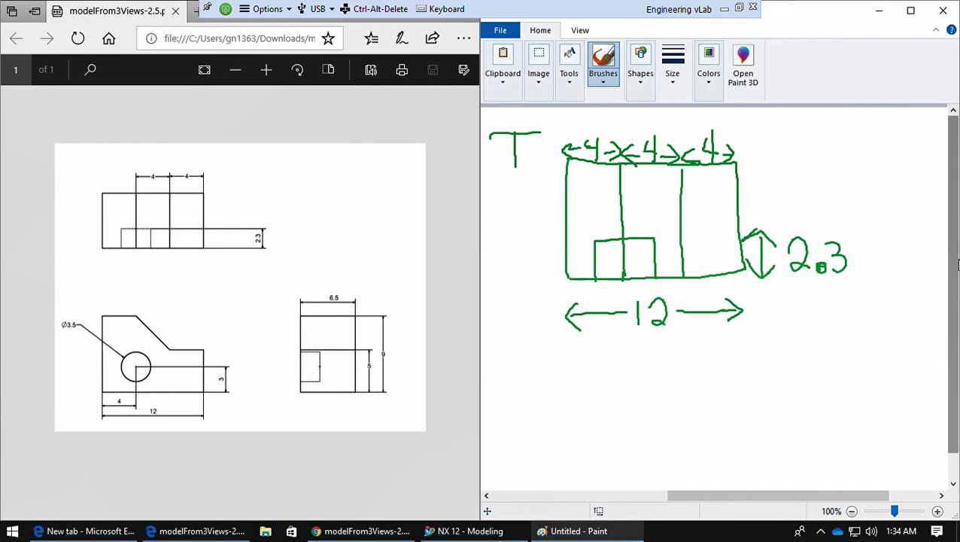
{"action": "left_click_drag", "start_coordinate": [954, 265], "coordinate": [954, 289]}
{"action": "mouse_move", "coordinate": [777, 495]}
{"action": "left_mouse_down"}
{"action": "mouse_move", "coordinate": [707, 499]}
{"action": "mouse_move", "coordinate": [876, 475]}
{"action": "left_mouse_up"}
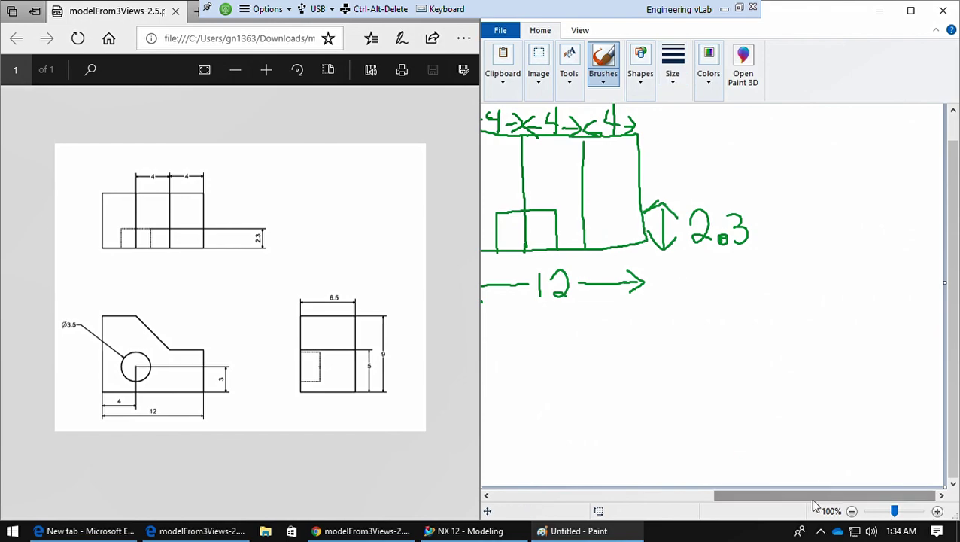
{"action": "left_click_drag", "start_coordinate": [812, 497], "coordinate": [765, 499]}
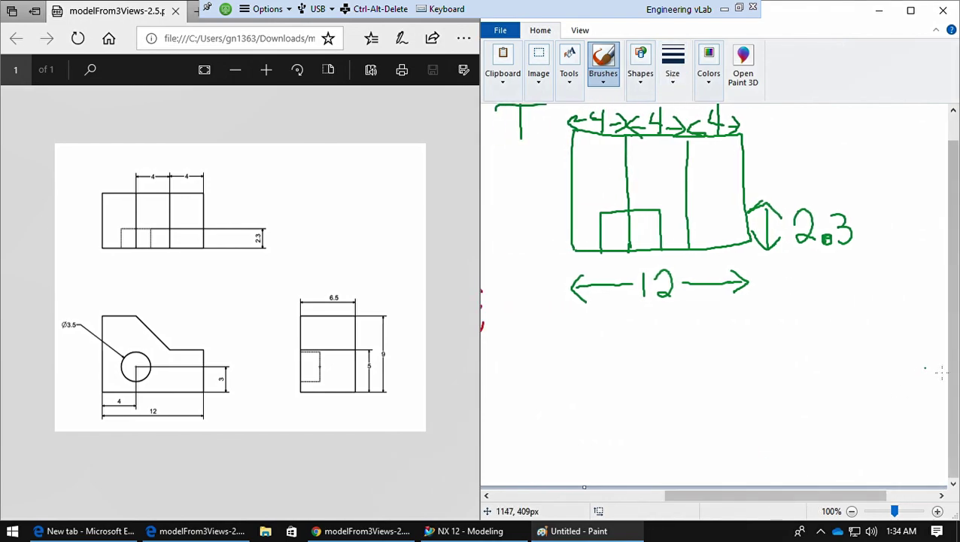
{"action": "left_click_drag", "start_coordinate": [952, 372], "coordinate": [952, 332]}
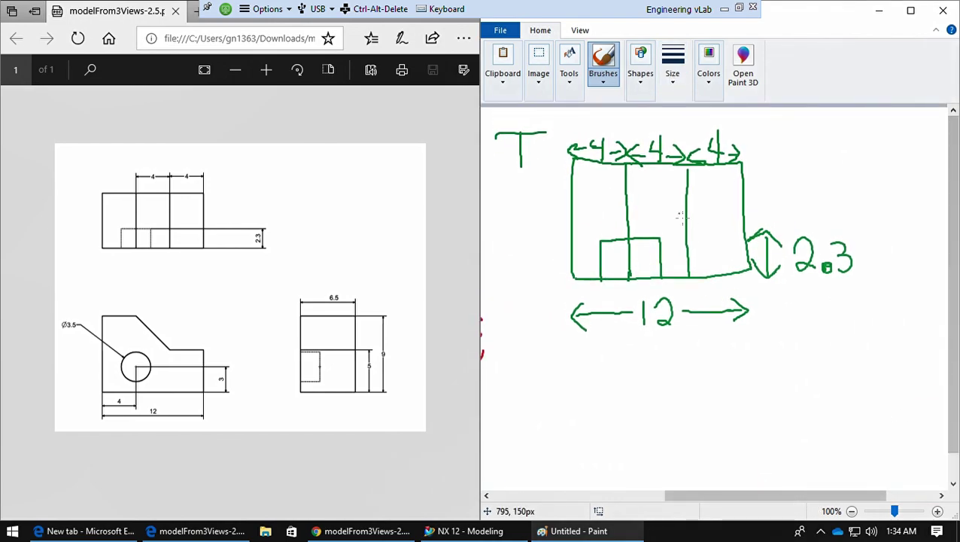
In dark blue, trace the top view's left and right edges and write R below the 12
{"action": "left_click", "coordinate": [708, 93]}
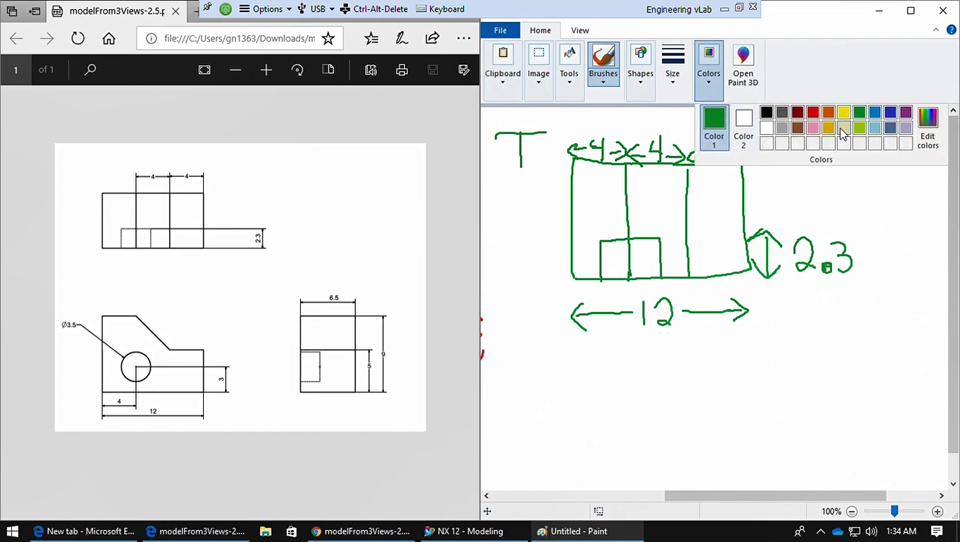
{"action": "left_click", "coordinate": [892, 113]}
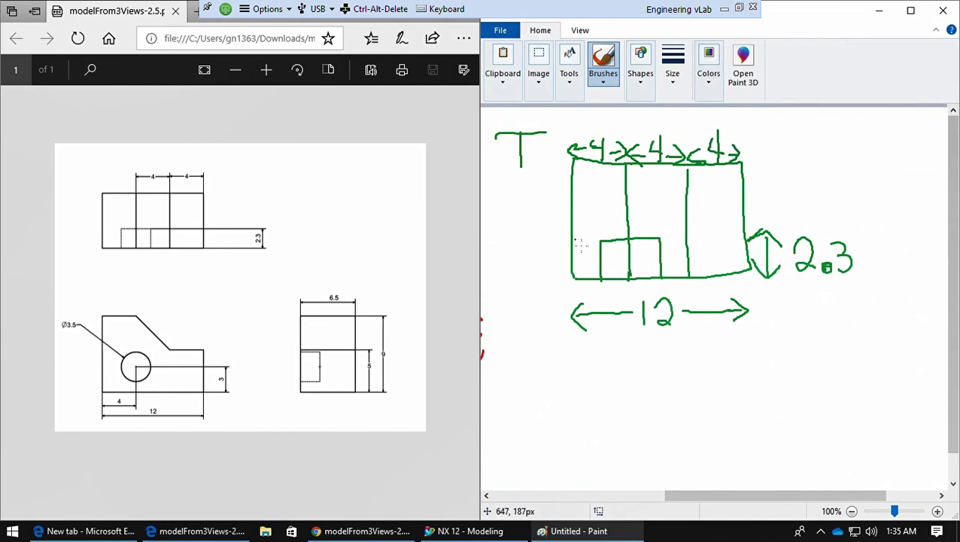
{"action": "mouse_move", "coordinate": [569, 161]}
{"action": "left_mouse_down"}
{"action": "mouse_move", "coordinate": [570, 278]}
{"action": "mouse_move", "coordinate": [572, 176]}
{"action": "left_mouse_up"}
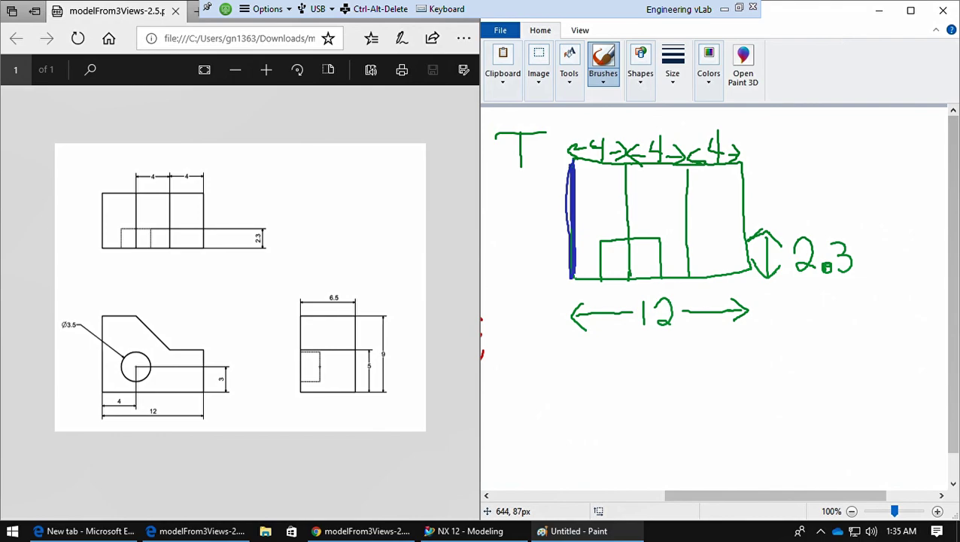
{"action": "left_click_drag", "start_coordinate": [736, 171], "coordinate": [741, 289]}
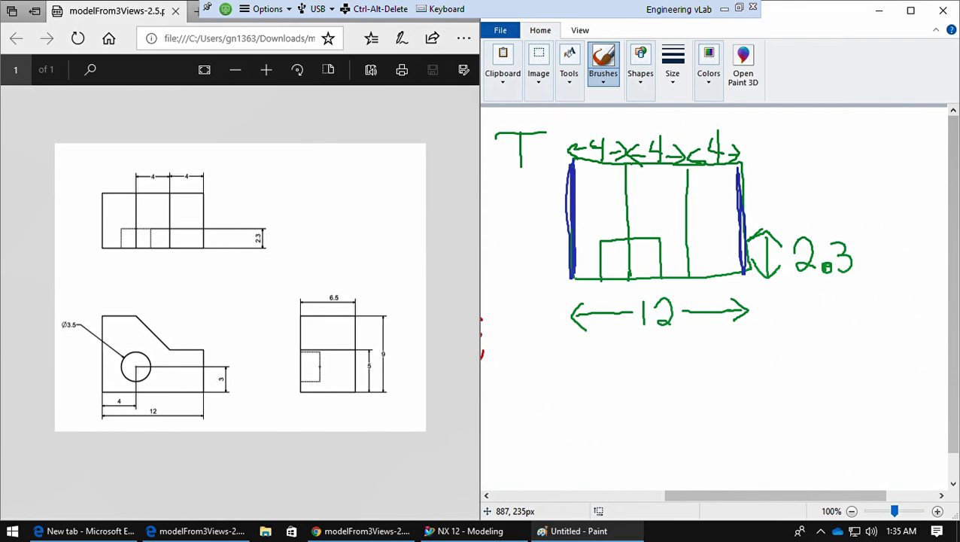
{"action": "mouse_move", "coordinate": [758, 328]}
{"action": "left_mouse_down"}
{"action": "mouse_move", "coordinate": [759, 364]}
{"action": "mouse_move", "coordinate": [758, 349]}
{"action": "mouse_move", "coordinate": [804, 368]}
{"action": "left_mouse_up"}
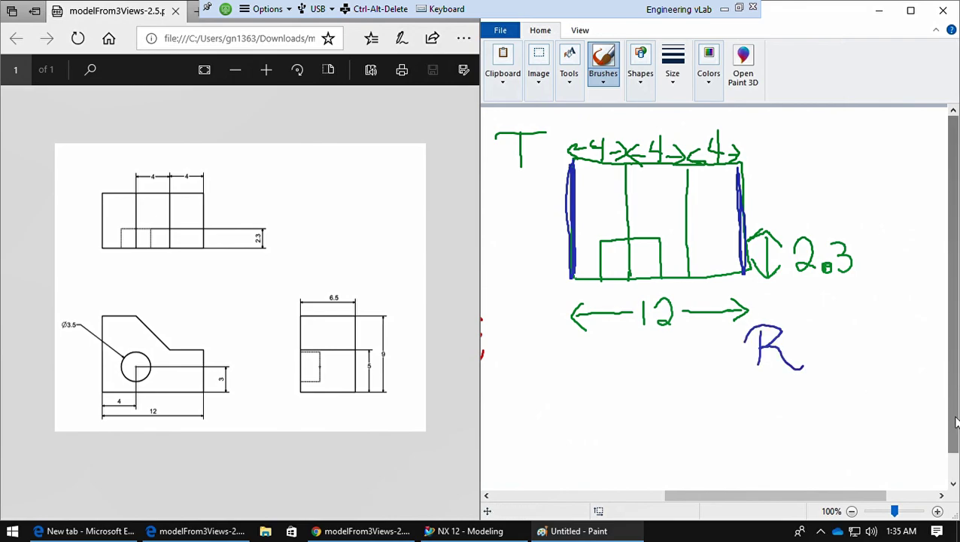
Draw the blue side-view outline with its small pocket rectangle, 2.3 label and left-pointing arrow
{"action": "left_click_drag", "start_coordinate": [957, 426], "coordinate": [957, 454]}
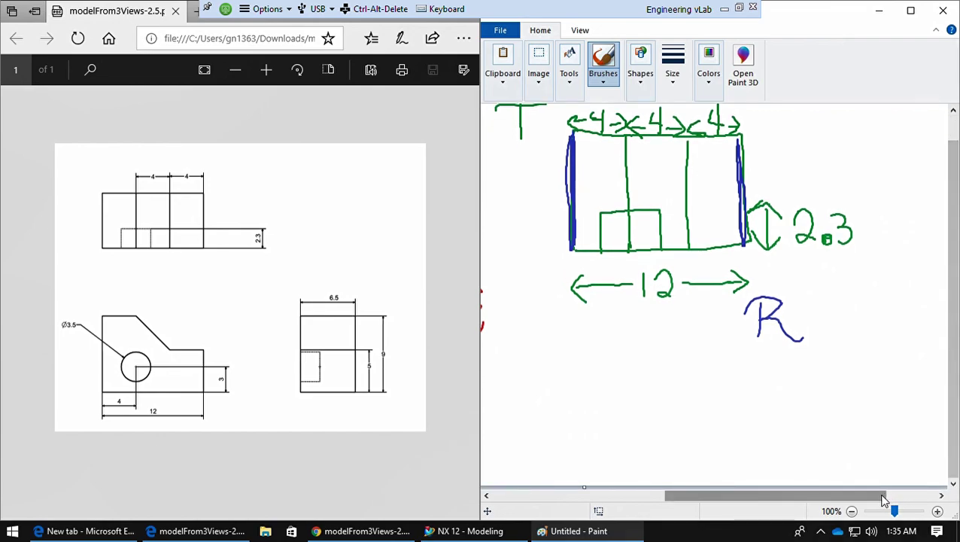
{"action": "left_click_drag", "start_coordinate": [879, 495], "coordinate": [929, 495]}
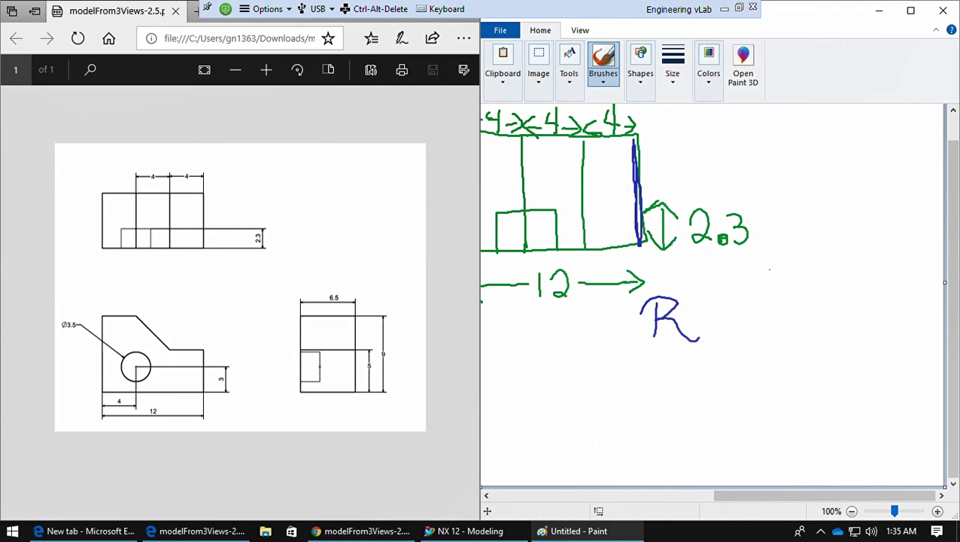
{"action": "mouse_move", "coordinate": [768, 268]}
{"action": "left_mouse_down"}
{"action": "mouse_move", "coordinate": [772, 438]}
{"action": "mouse_move", "coordinate": [786, 269]}
{"action": "mouse_move", "coordinate": [892, 271]}
{"action": "mouse_move", "coordinate": [884, 449]}
{"action": "mouse_move", "coordinate": [774, 444]}
{"action": "left_mouse_up"}
{"action": "mouse_move", "coordinate": [772, 373]}
{"action": "left_mouse_down"}
{"action": "mouse_move", "coordinate": [790, 378]}
{"action": "mouse_move", "coordinate": [805, 417]}
{"action": "mouse_move", "coordinate": [772, 416]}
{"action": "left_mouse_up"}
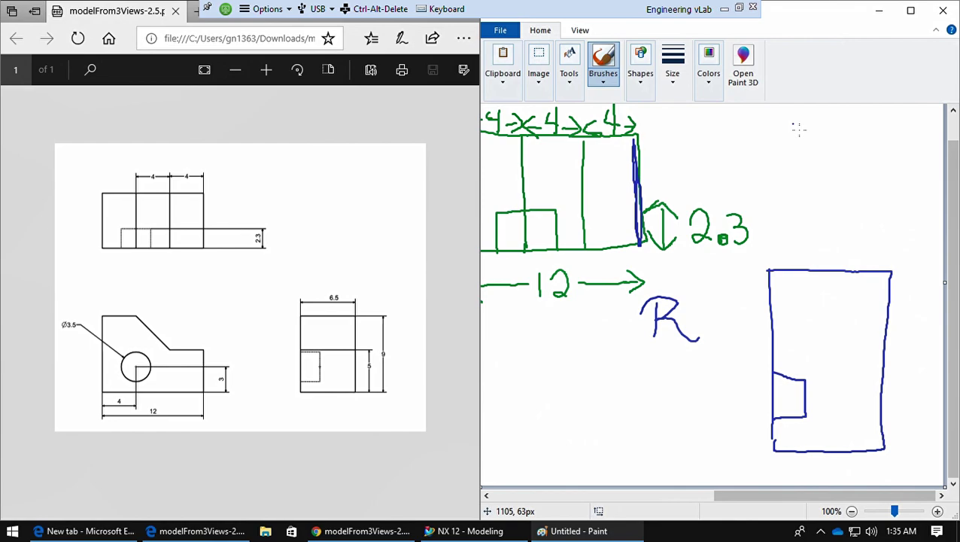
{"action": "mouse_move", "coordinate": [781, 351]}
{"action": "left_mouse_down"}
{"action": "mouse_move", "coordinate": [792, 368]}
{"action": "mouse_move", "coordinate": [816, 361]}
{"action": "mouse_move", "coordinate": [806, 372]}
{"action": "left_mouse_up"}
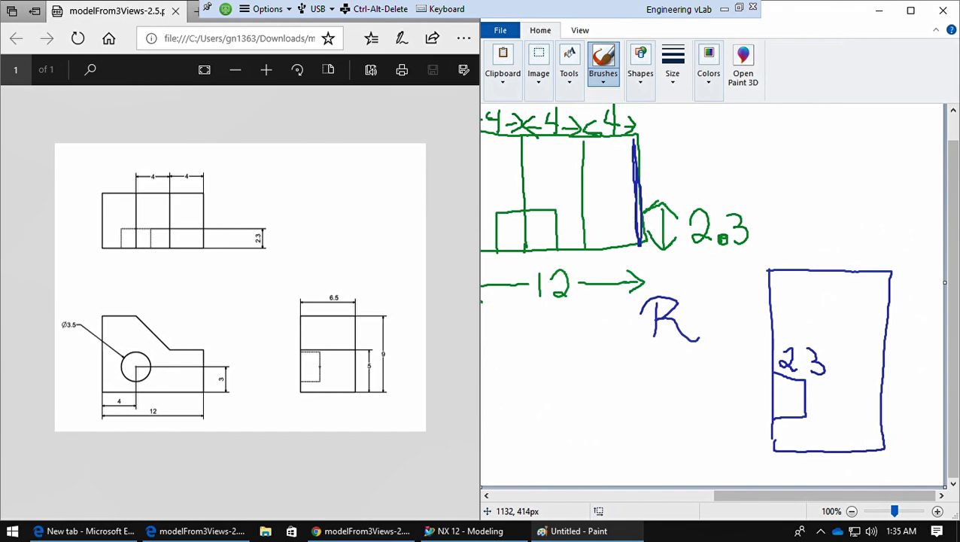
{"action": "mouse_move", "coordinate": [807, 382]}
{"action": "left_mouse_down"}
{"action": "mouse_move", "coordinate": [808, 417]}
{"action": "mouse_move", "coordinate": [806, 399]}
{"action": "left_mouse_up"}
{"action": "left_click_drag", "start_coordinate": [803, 398], "coordinate": [775, 399]}
{"action": "left_click_drag", "start_coordinate": [775, 399], "coordinate": [786, 408]}
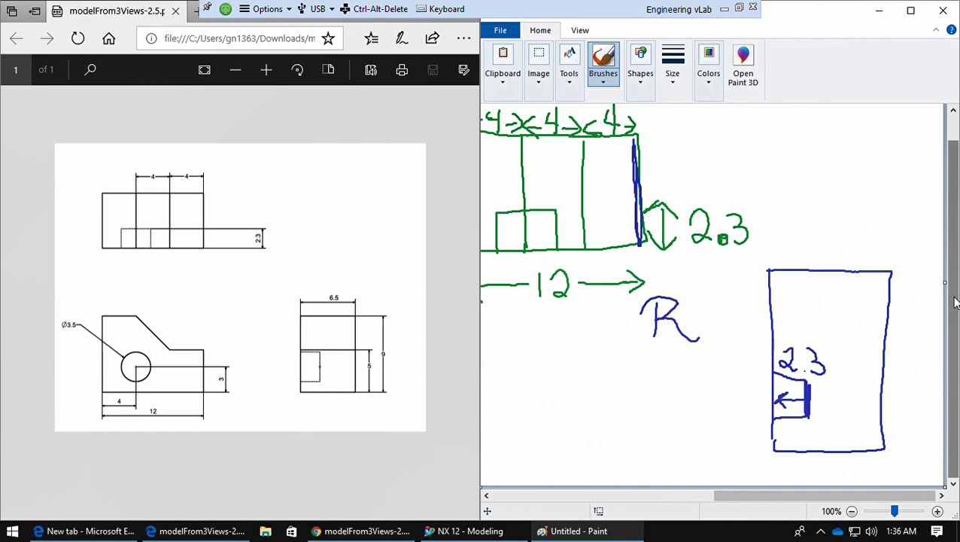
Add a full-height 9 dimension arrow beside the side view
{"action": "mouse_move", "coordinate": [906, 272]}
{"action": "left_mouse_down"}
{"action": "mouse_move", "coordinate": [893, 284]}
{"action": "mouse_move", "coordinate": [907, 346]}
{"action": "mouse_move", "coordinate": [901, 372]}
{"action": "mouse_move", "coordinate": [911, 388]}
{"action": "left_mouse_up"}
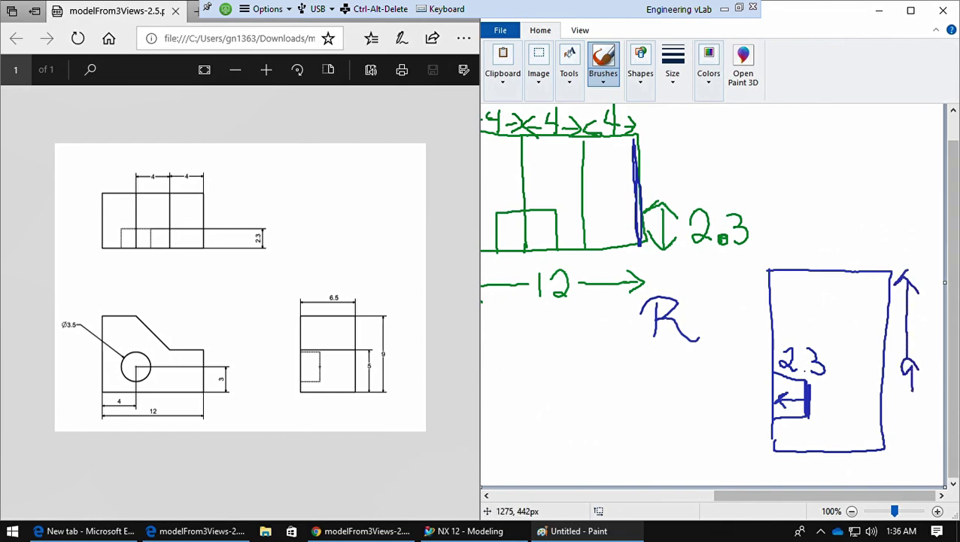
{"action": "mouse_move", "coordinate": [891, 418]}
{"action": "left_mouse_down"}
{"action": "mouse_move", "coordinate": [909, 450]}
{"action": "mouse_move", "coordinate": [921, 426]}
{"action": "mouse_move", "coordinate": [906, 412]}
{"action": "mouse_move", "coordinate": [909, 397]}
{"action": "left_mouse_up"}
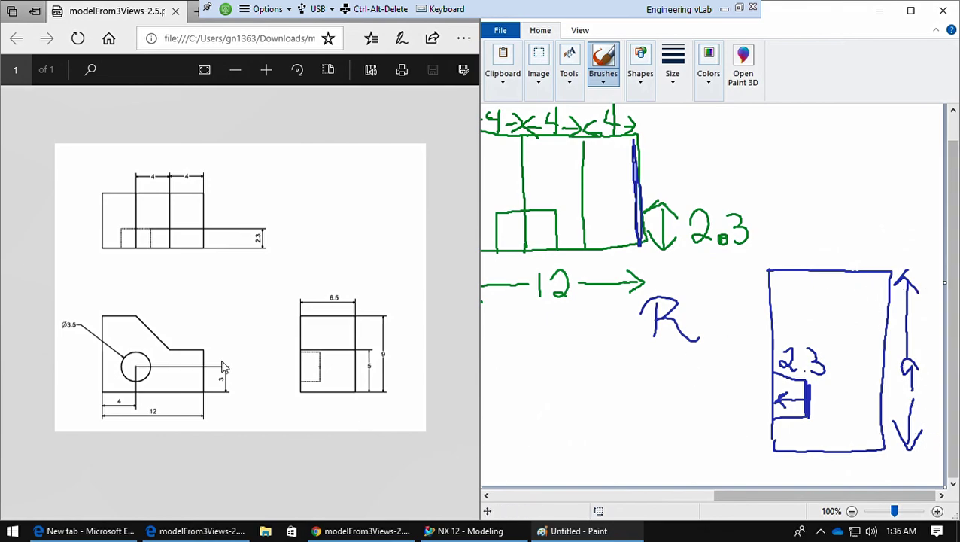
{"action": "left_click", "coordinate": [322, 371]}
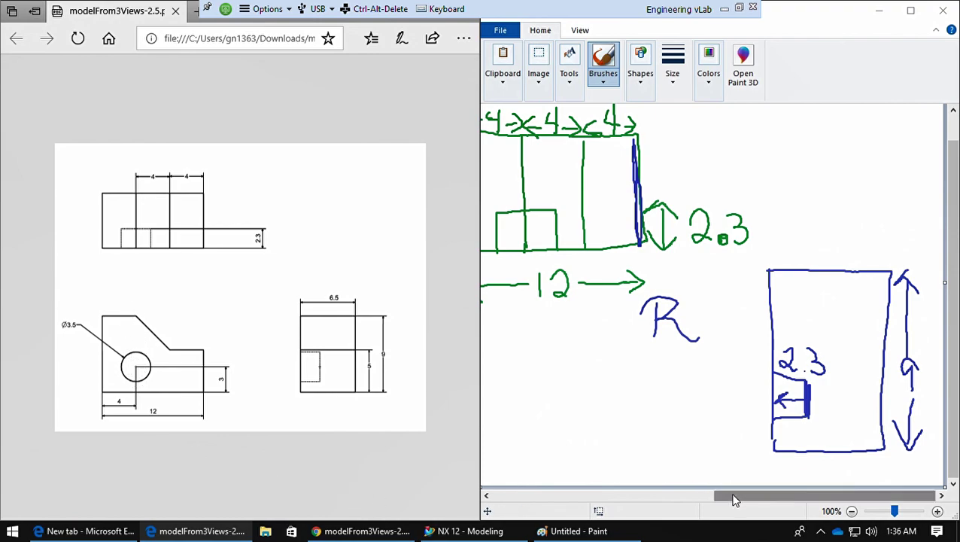
Draw a blue vertical dimension line with arrowheads along the red front view's left edge
{"action": "left_click_drag", "start_coordinate": [735, 495], "coordinate": [489, 497]}
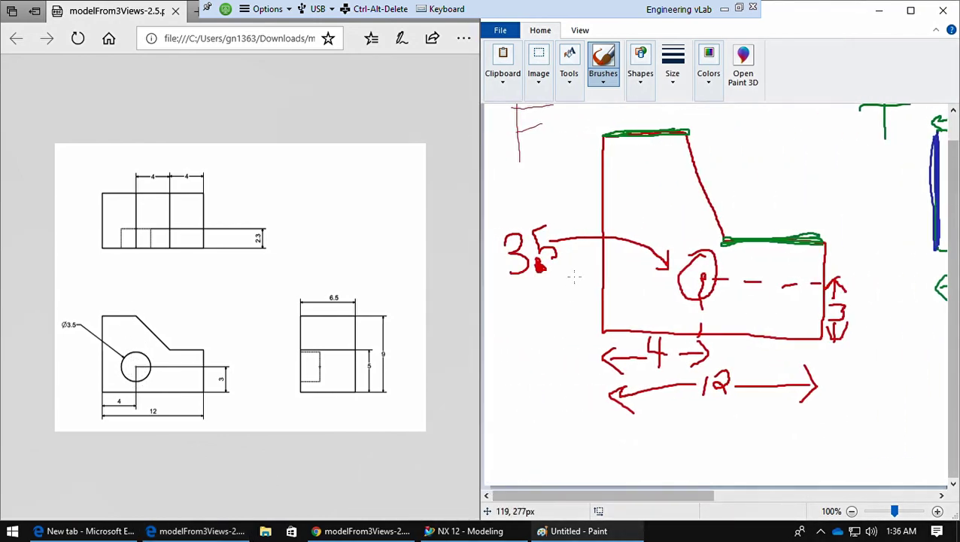
{"action": "mouse_move", "coordinate": [599, 137]}
{"action": "left_mouse_down"}
{"action": "mouse_move", "coordinate": [600, 329]}
{"action": "mouse_move", "coordinate": [608, 321]}
{"action": "mouse_move", "coordinate": [607, 140]}
{"action": "mouse_move", "coordinate": [592, 326]}
{"action": "left_mouse_up"}
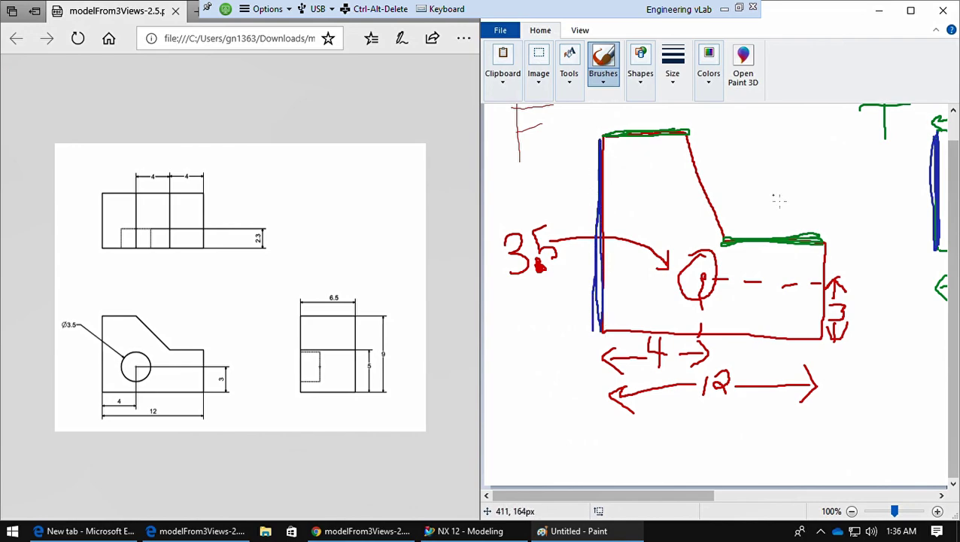
{"action": "mouse_move", "coordinate": [569, 157]}
{"action": "left_mouse_down"}
{"action": "mouse_move", "coordinate": [575, 142]}
{"action": "mouse_move", "coordinate": [584, 157]}
{"action": "mouse_move", "coordinate": [575, 335]}
{"action": "mouse_move", "coordinate": [589, 325]}
{"action": "left_mouse_up"}
{"action": "mouse_move", "coordinate": [574, 264]}
{"action": "left_mouse_down"}
{"action": "mouse_move", "coordinate": [550, 275]}
{"action": "mouse_move", "coordinate": [569, 281]}
{"action": "left_mouse_up"}
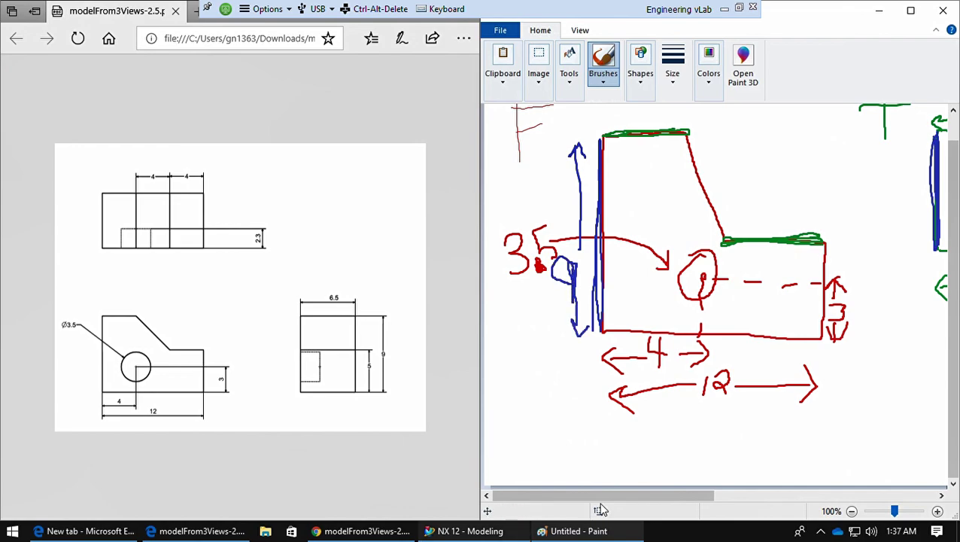
{"action": "left_click_drag", "start_coordinate": [566, 498], "coordinate": [835, 498]}
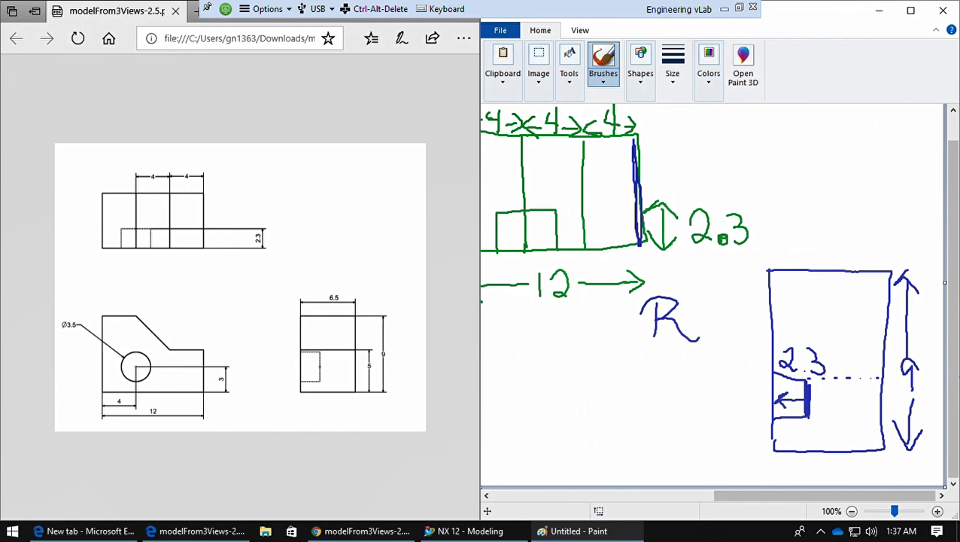
Draw blue 5 height arrows beside the side view's pocket and the front view's lower step
{"action": "mouse_move", "coordinate": [743, 387]}
{"action": "left_mouse_down"}
{"action": "mouse_move", "coordinate": [753, 372]}
{"action": "mouse_move", "coordinate": [768, 387]}
{"action": "mouse_move", "coordinate": [744, 432]}
{"action": "mouse_move", "coordinate": [763, 446]}
{"action": "left_mouse_up"}
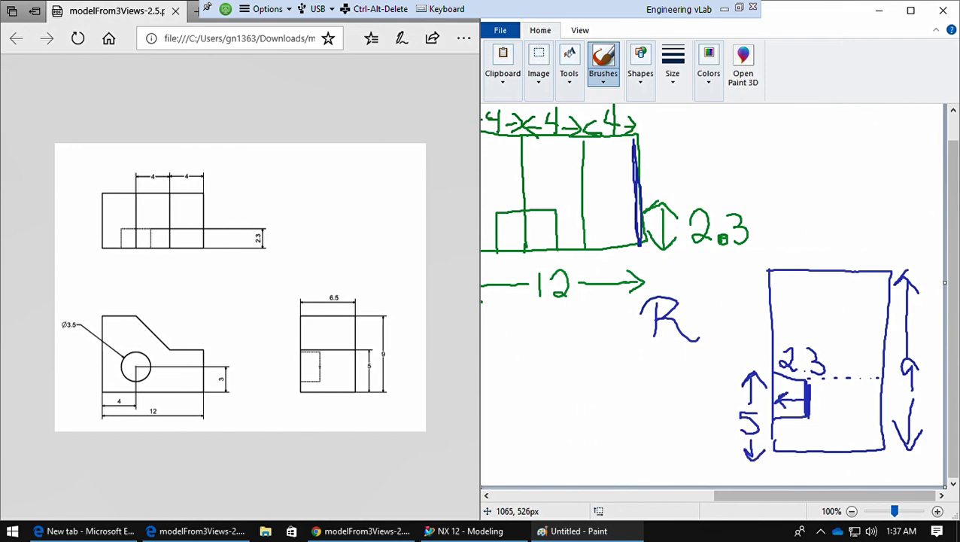
{"action": "left_click_drag", "start_coordinate": [779, 496], "coordinate": [606, 495]}
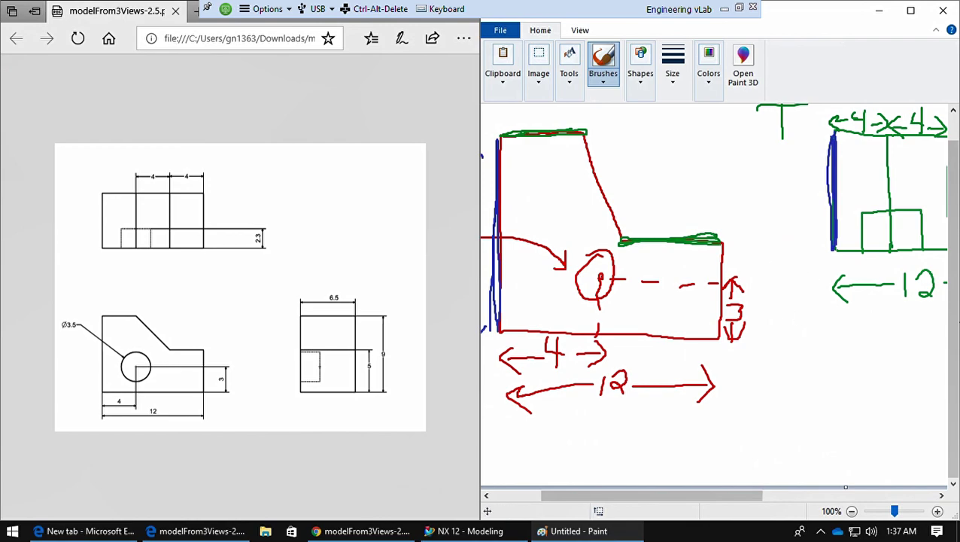
{"action": "mouse_move", "coordinate": [767, 239]}
{"action": "left_mouse_down"}
{"action": "mouse_move", "coordinate": [770, 290]}
{"action": "mouse_move", "coordinate": [787, 297]}
{"action": "mouse_move", "coordinate": [768, 296]}
{"action": "mouse_move", "coordinate": [772, 345]}
{"action": "left_mouse_up"}
{"action": "mouse_move", "coordinate": [757, 331]}
{"action": "left_mouse_down"}
{"action": "mouse_move", "coordinate": [786, 336]}
{"action": "mouse_move", "coordinate": [772, 340]}
{"action": "left_mouse_up"}
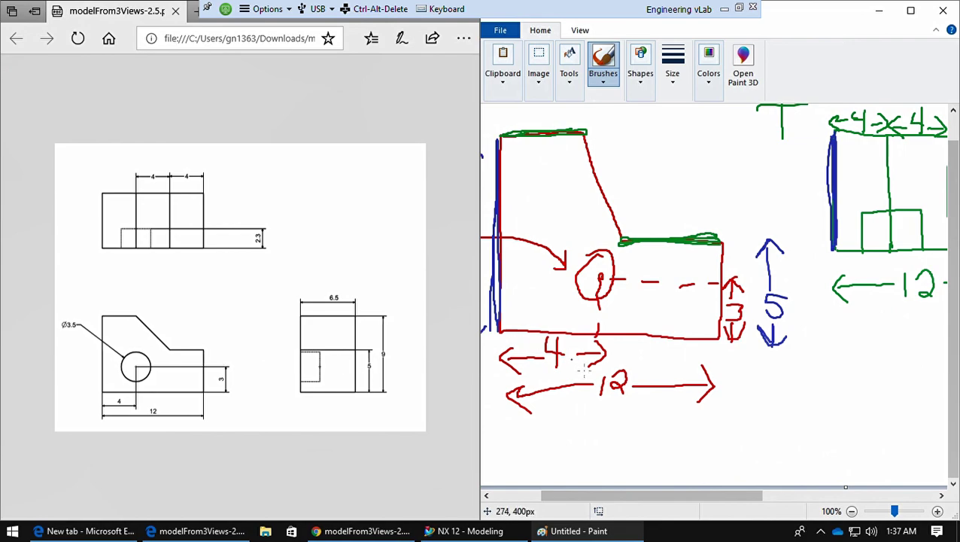
{"action": "left_click_drag", "start_coordinate": [634, 500], "coordinate": [839, 479]}
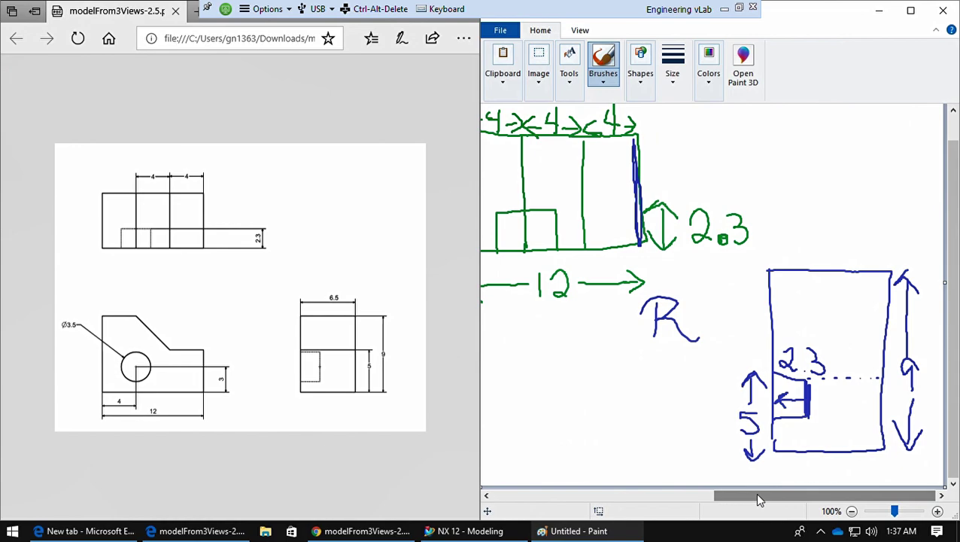
Draw the blue sloped back edges of the angled step, joining the right corner to the top edge
{"action": "left_click_drag", "start_coordinate": [758, 499], "coordinate": [668, 501]}
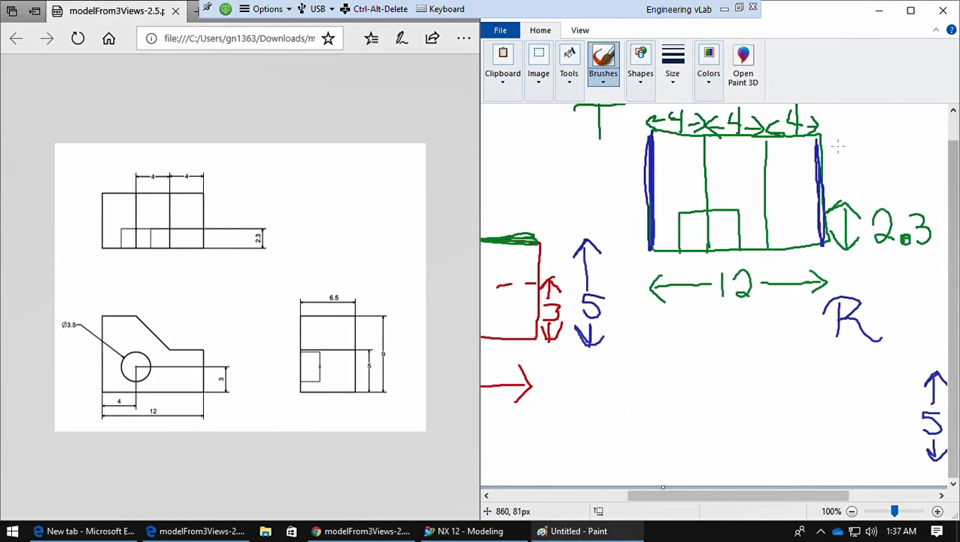
{"action": "left_click_drag", "start_coordinate": [717, 493], "coordinate": [568, 495]}
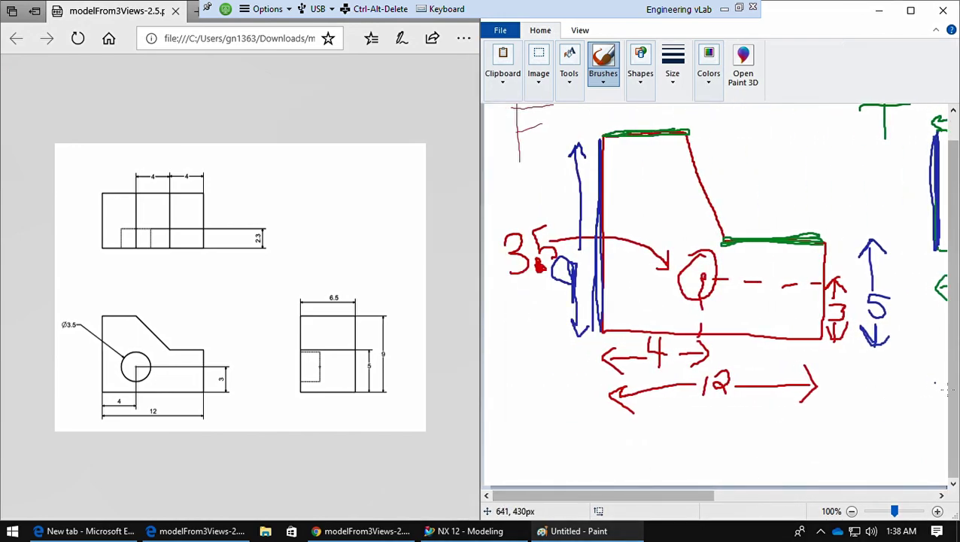
{"action": "left_click_drag", "start_coordinate": [952, 376], "coordinate": [952, 351]}
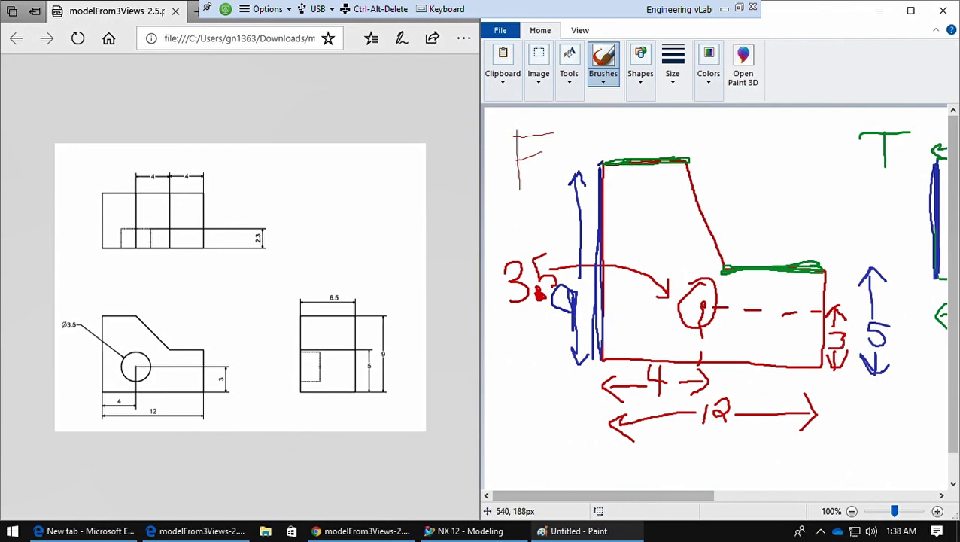
{"action": "mouse_move", "coordinate": [600, 161]}
{"action": "left_mouse_down"}
{"action": "mouse_move", "coordinate": [637, 126]}
{"action": "mouse_move", "coordinate": [706, 125]}
{"action": "left_mouse_up"}
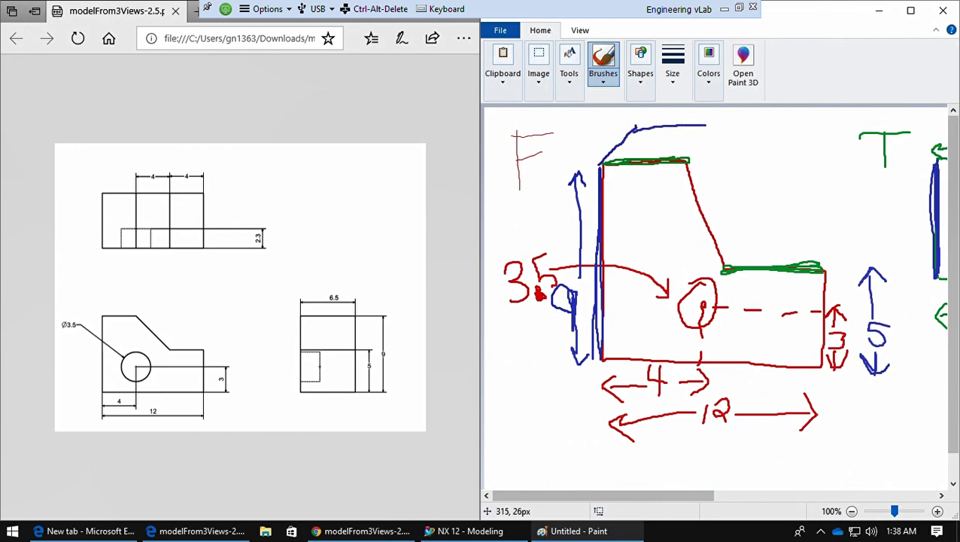
{"action": "left_click_drag", "start_coordinate": [677, 162], "coordinate": [704, 144]}
{"action": "mouse_move", "coordinate": [819, 265]}
{"action": "left_mouse_down"}
{"action": "mouse_move", "coordinate": [893, 218]}
{"action": "mouse_move", "coordinate": [894, 334]}
{"action": "left_mouse_up"}
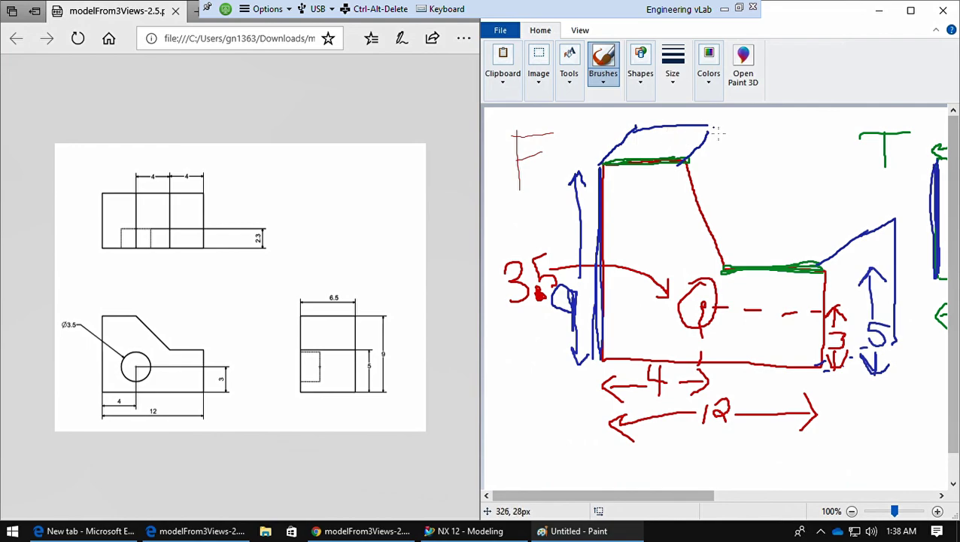
{"action": "left_click_drag", "start_coordinate": [715, 135], "coordinate": [825, 262]}
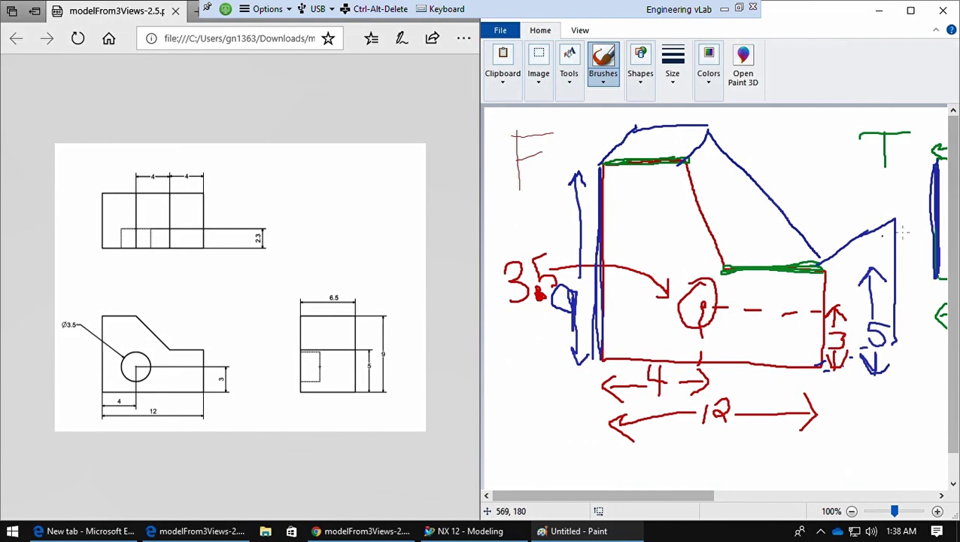
{"action": "mouse_move", "coordinate": [897, 220]}
{"action": "left_mouse_down"}
{"action": "mouse_move", "coordinate": [769, 178]}
{"action": "mouse_move", "coordinate": [711, 140]}
{"action": "left_mouse_up"}
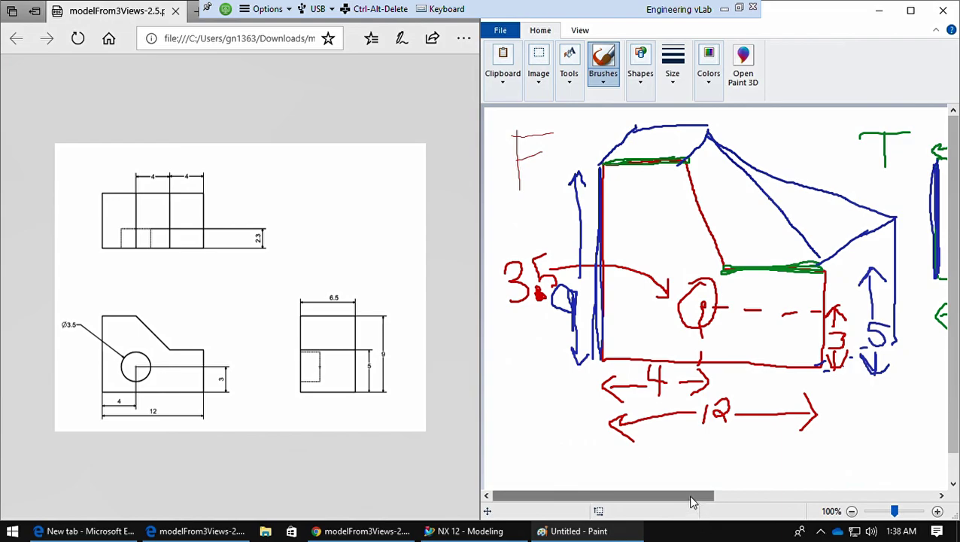
{"action": "left_click_drag", "start_coordinate": [693, 502], "coordinate": [942, 502]}
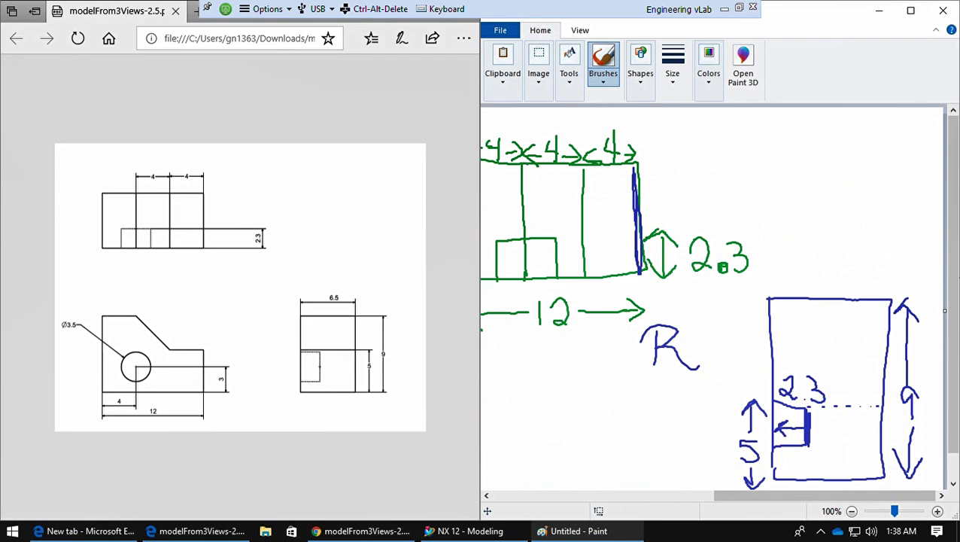
Write a blue 6 with a left arrow above the side-view rectangle for the 6.5 width
{"action": "mouse_move", "coordinate": [830, 253]}
{"action": "left_mouse_down"}
{"action": "mouse_move", "coordinate": [819, 275]}
{"action": "mouse_move", "coordinate": [840, 267]}
{"action": "mouse_move", "coordinate": [847, 280]}
{"action": "mouse_move", "coordinate": [889, 275]}
{"action": "mouse_move", "coordinate": [879, 290]}
{"action": "left_mouse_up"}
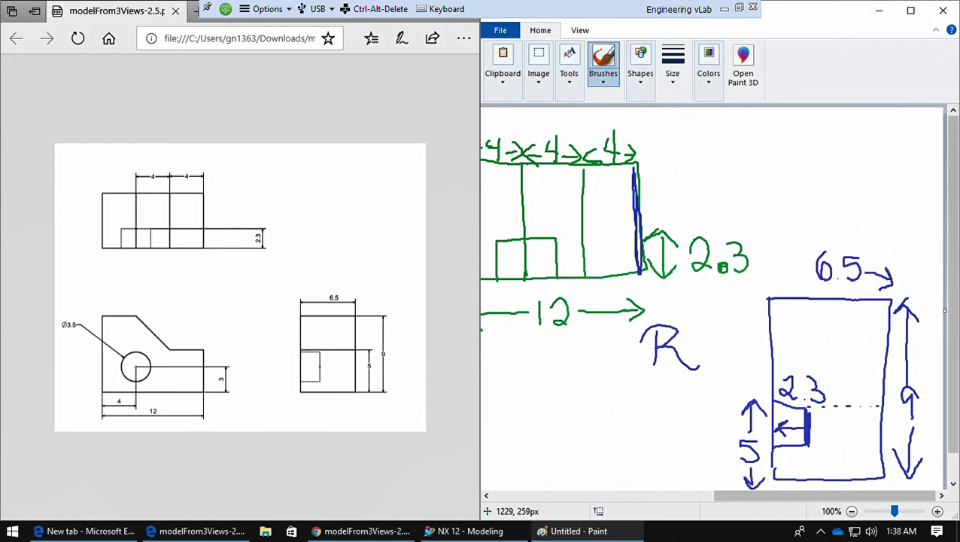
{"action": "mouse_move", "coordinate": [810, 273]}
{"action": "left_mouse_down"}
{"action": "mouse_move", "coordinate": [773, 282]}
{"action": "mouse_move", "coordinate": [784, 292]}
{"action": "left_mouse_up"}
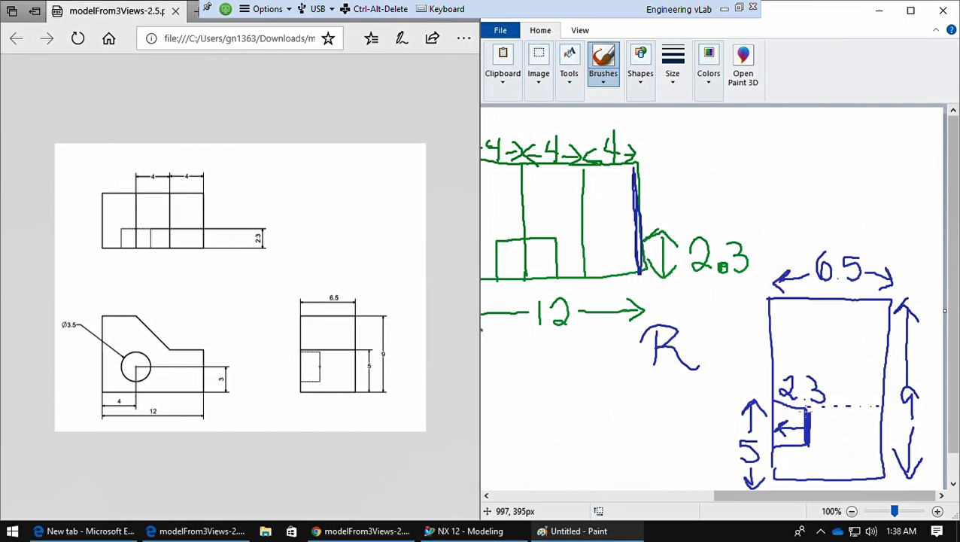
{"action": "mouse_move", "coordinate": [764, 502]}
{"action": "left_mouse_down"}
{"action": "mouse_move", "coordinate": [621, 490]}
{"action": "mouse_move", "coordinate": [646, 498]}
{"action": "mouse_move", "coordinate": [503, 493]}
{"action": "left_mouse_up"}
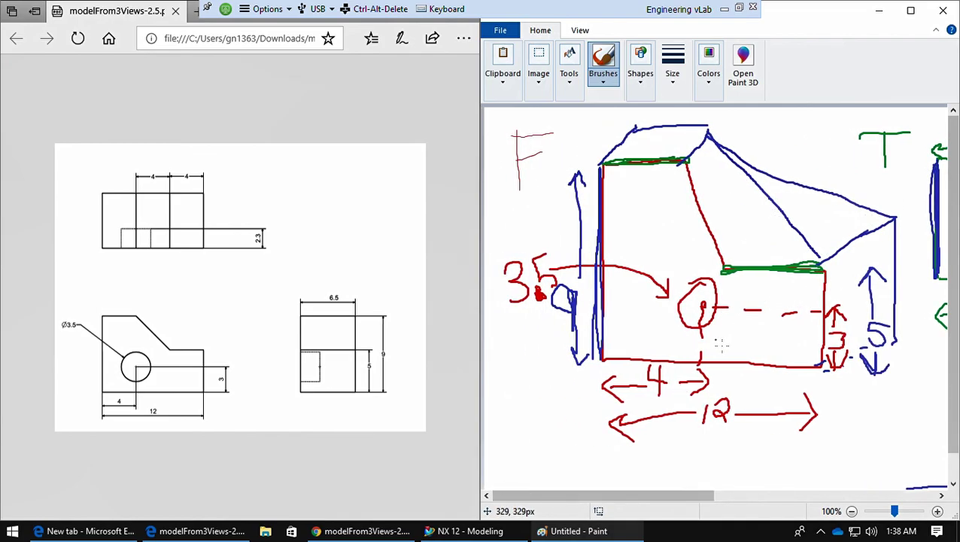
Arrange NX 12 beside Paint, with the sketch zoomed to 50% and the Paint window narrowed
{"action": "left_click", "coordinate": [465, 531]}
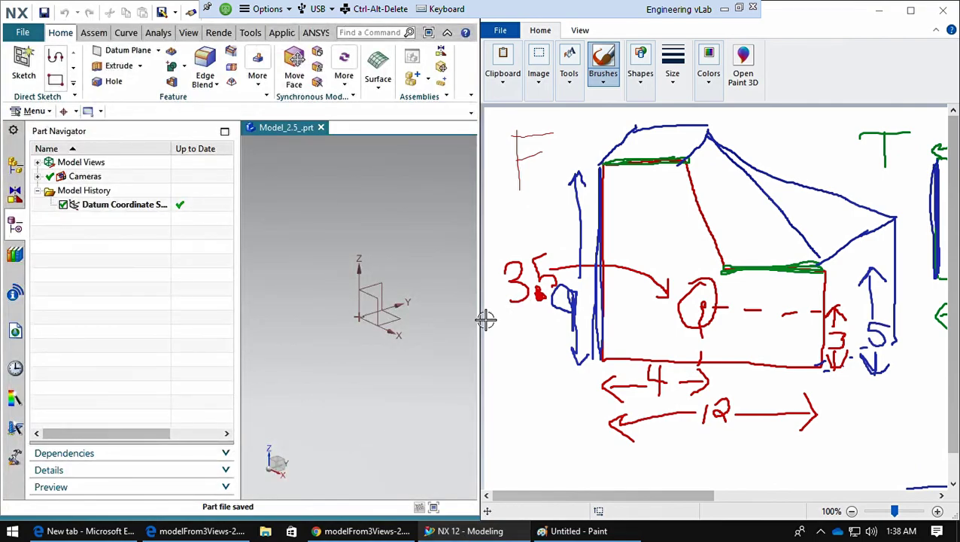
{"action": "left_click_drag", "start_coordinate": [488, 314], "coordinate": [560, 312]}
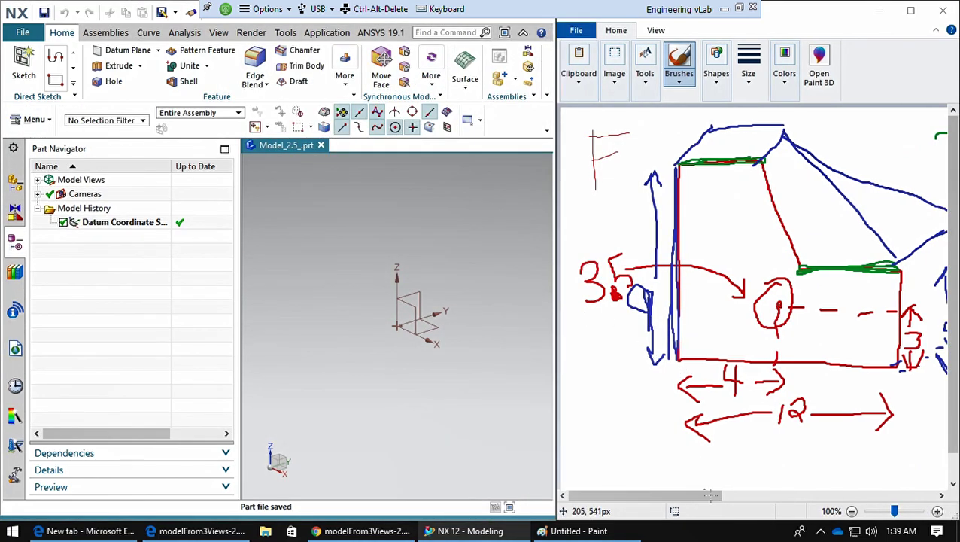
{"action": "left_click_drag", "start_coordinate": [704, 498], "coordinate": [711, 498]}
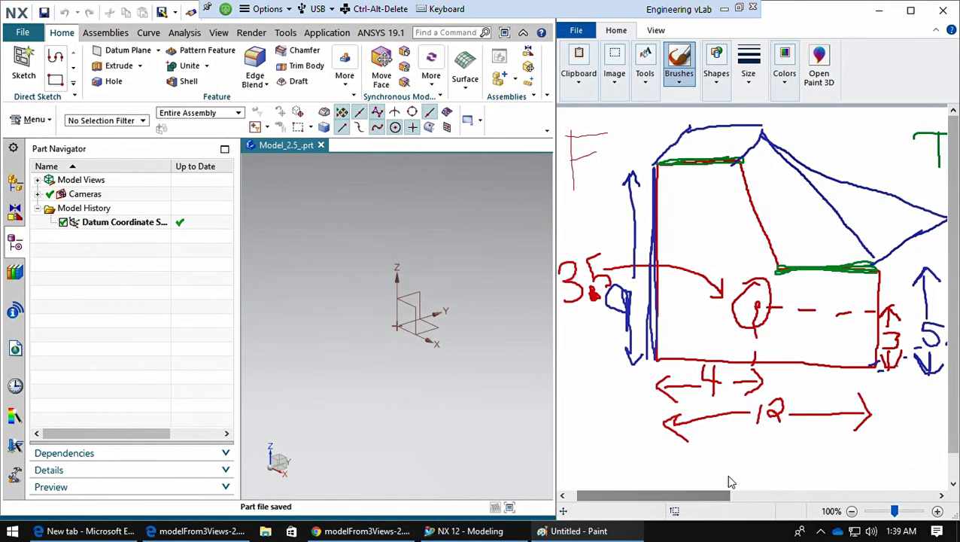
{"action": "left_click", "coordinate": [852, 511]}
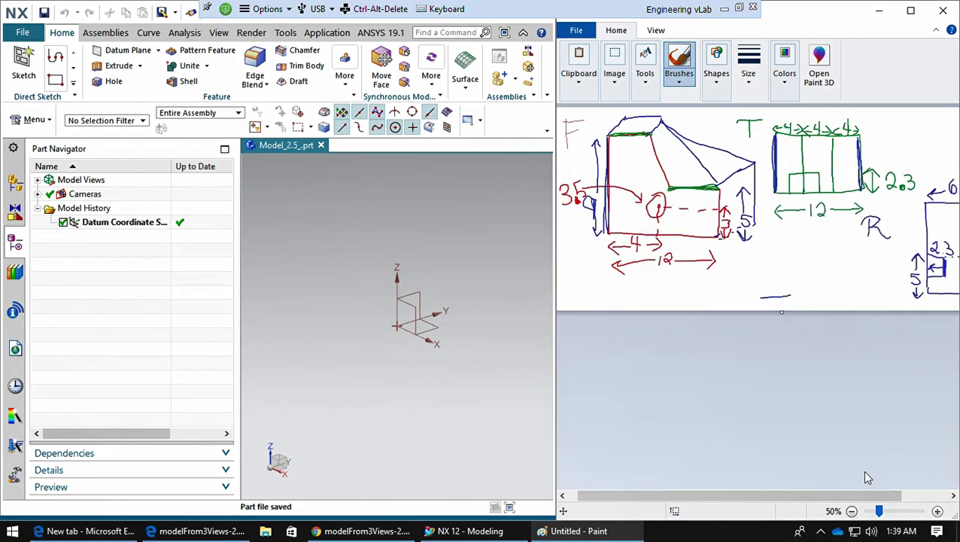
{"action": "left_click_drag", "start_coordinate": [848, 496], "coordinate": [823, 497]}
{"action": "mouse_move", "coordinate": [560, 362]}
{"action": "left_mouse_down"}
{"action": "mouse_move", "coordinate": [561, 354]}
{"action": "mouse_move", "coordinate": [635, 357]}
{"action": "mouse_move", "coordinate": [633, 321]}
{"action": "mouse_move", "coordinate": [644, 322]}
{"action": "left_mouse_up"}
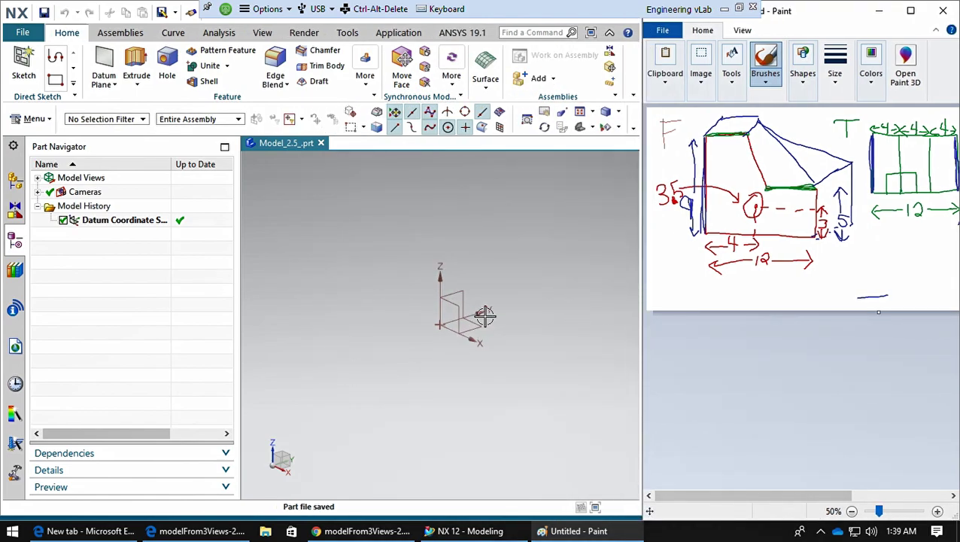
Start a sketch on the default plane and draw the 12-long horizontal base line from the origin
{"action": "left_click", "coordinate": [37, 76]}
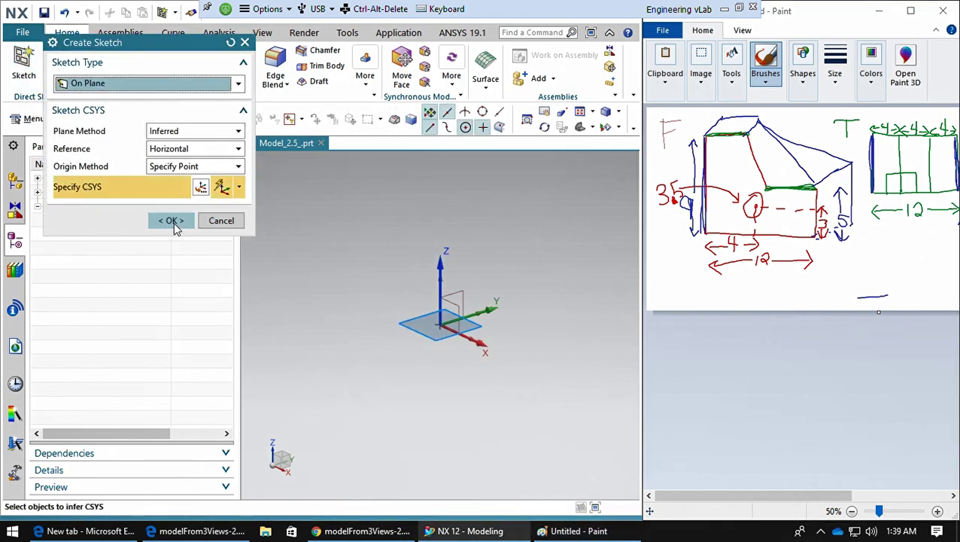
{"action": "left_click", "coordinate": [175, 225]}
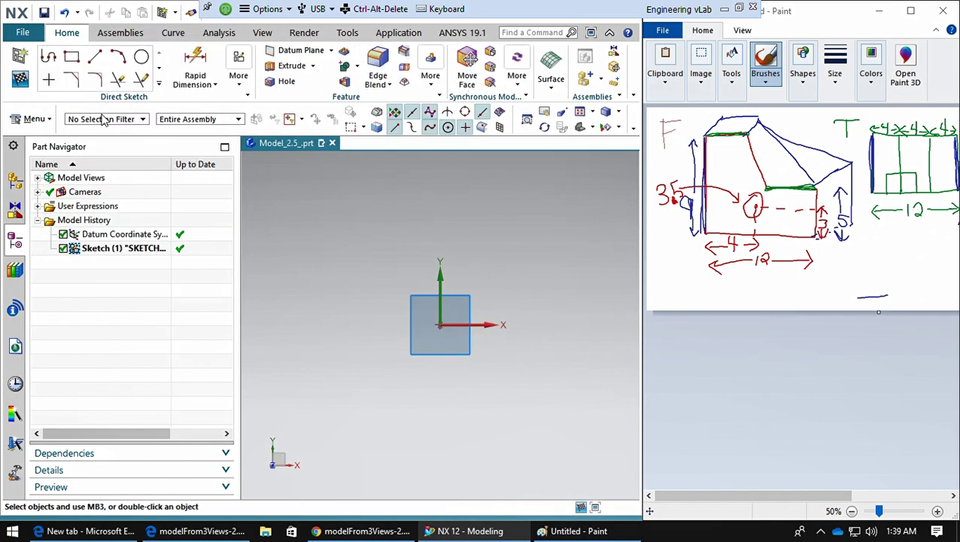
{"action": "left_click", "coordinate": [95, 57]}
{"action": "left_click", "coordinate": [327, 295]}
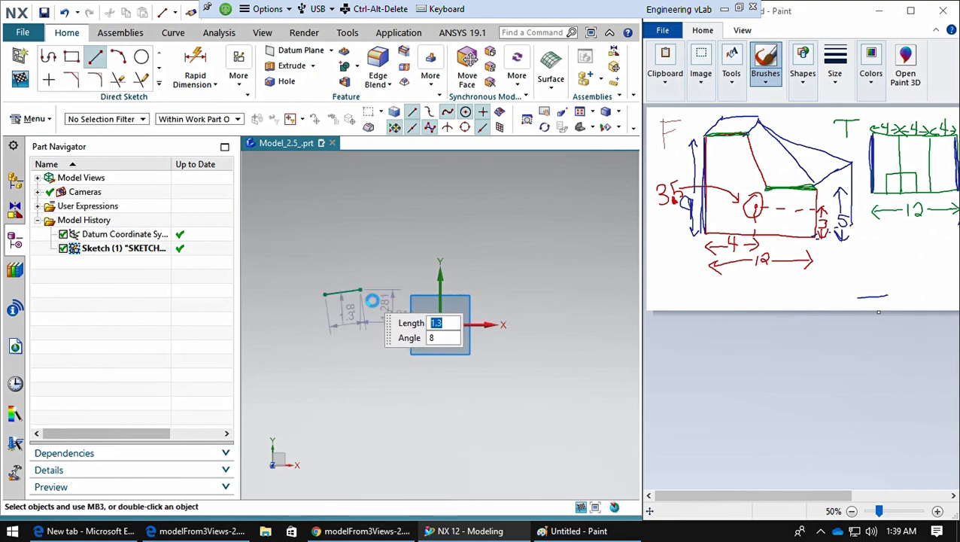
{"action": "key", "text": "ctrl+z"}
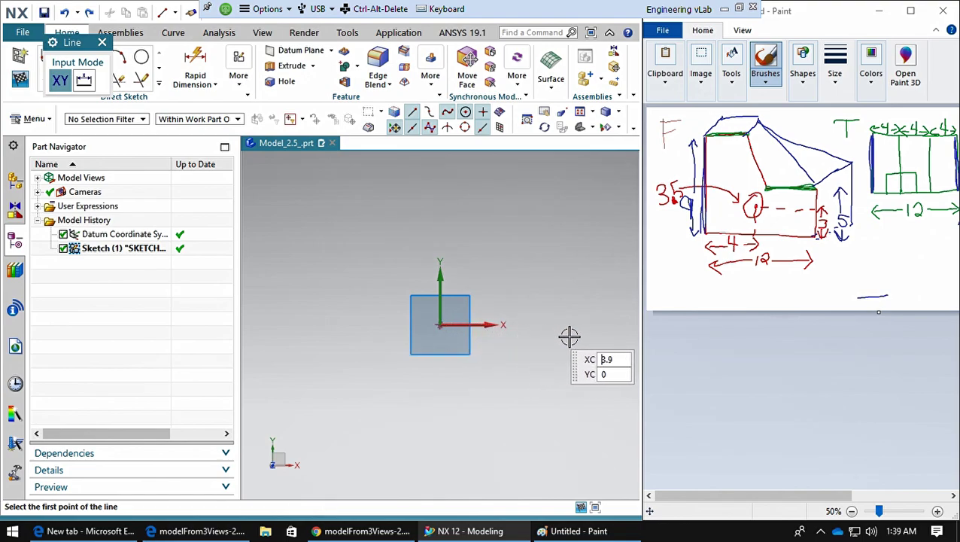
{"action": "left_click", "coordinate": [451, 335]}
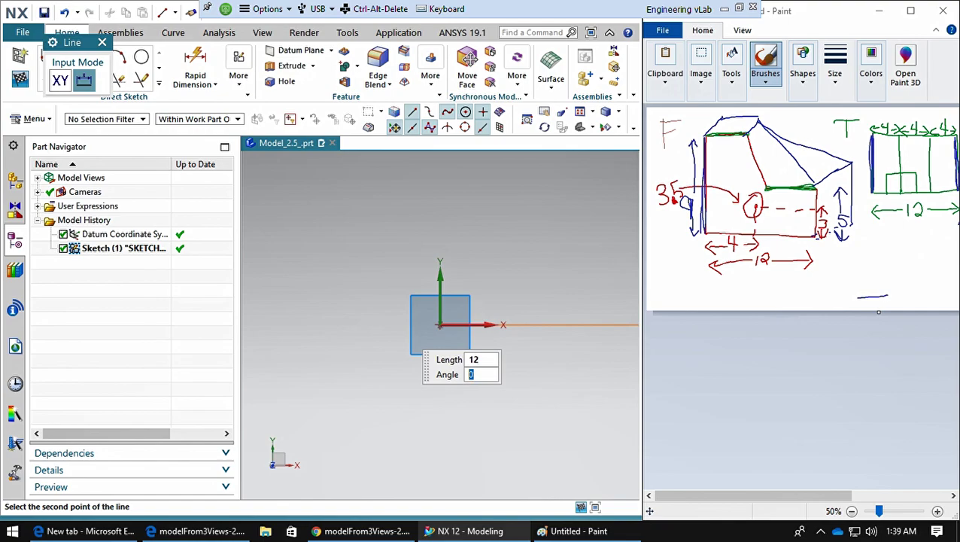
{"action": "key", "text": "Return"}
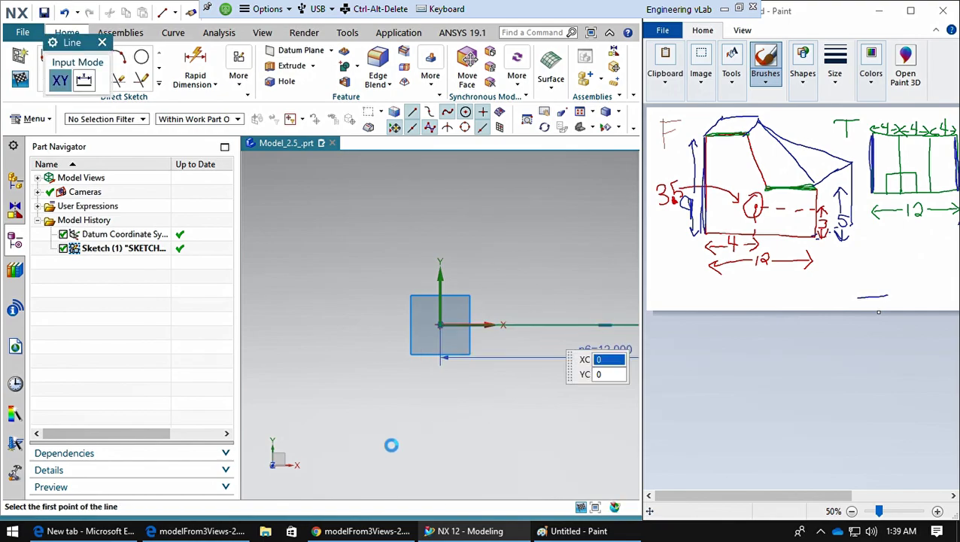
{"action": "scroll", "coordinate": [308, 437], "scroll_direction": "up", "scroll_amount": 2}
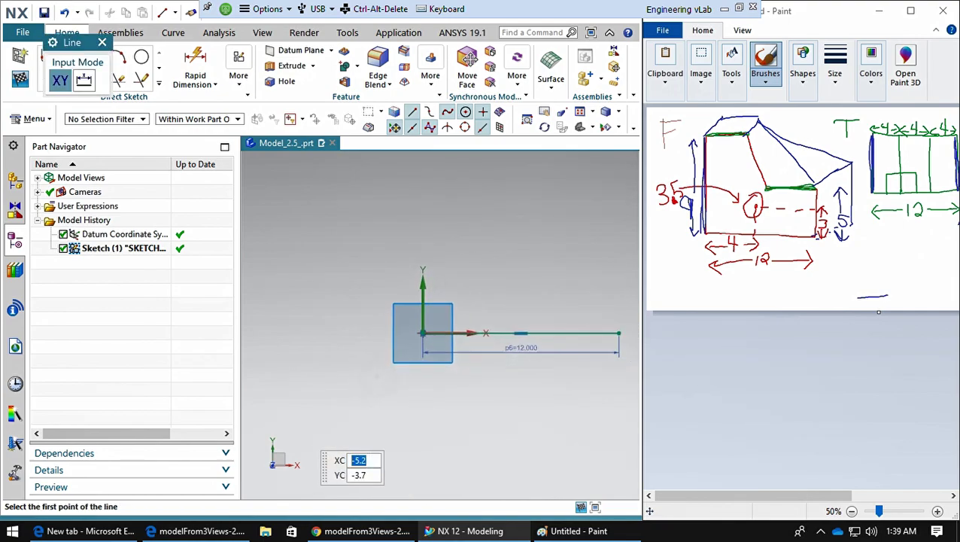
{"action": "middle_click_drag", "start_coordinate": [370, 383], "coordinate": [330, 428], "text": "shift"}
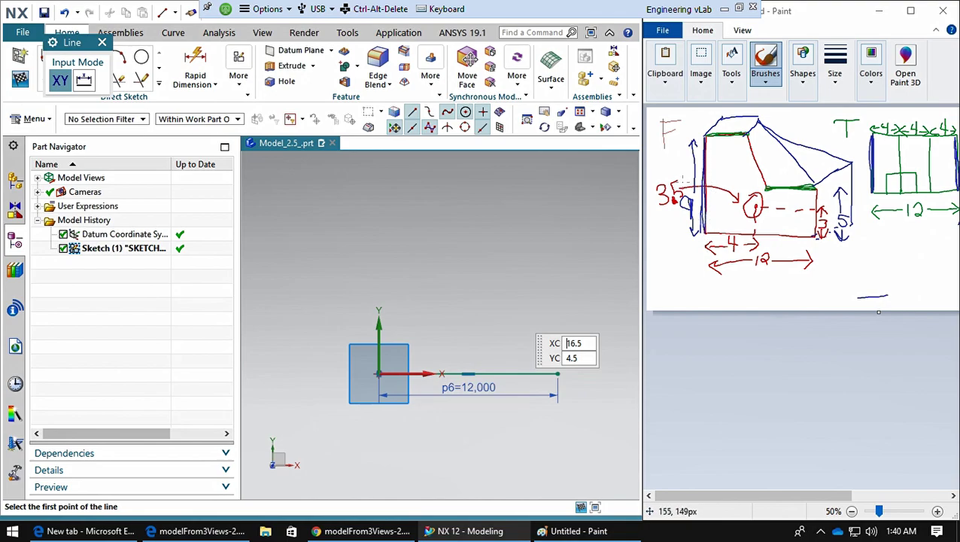
Add the 9-high left edge, the 5-high right edge and a 4-long line heading left
{"action": "left_click", "coordinate": [392, 385]}
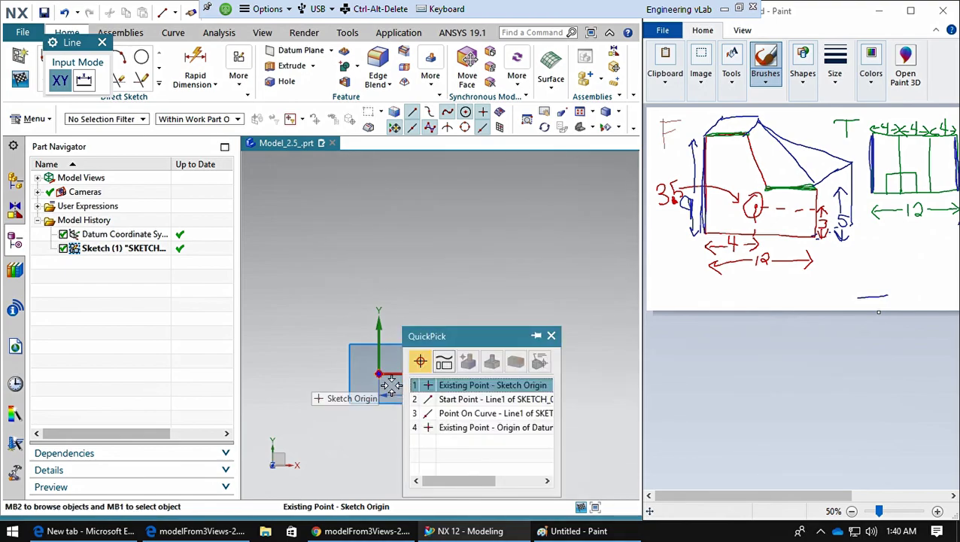
{"action": "left_click", "coordinate": [450, 386]}
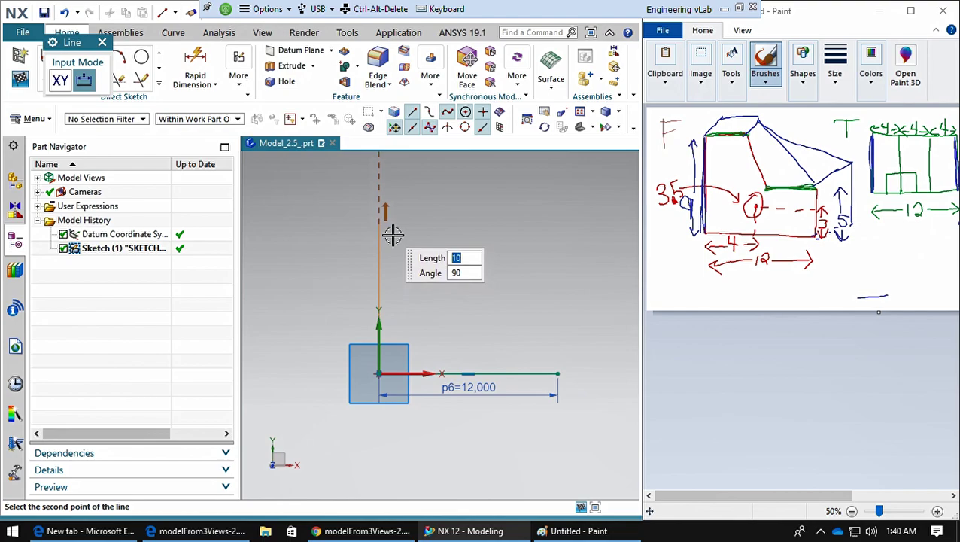
{"action": "key", "text": "Return"}
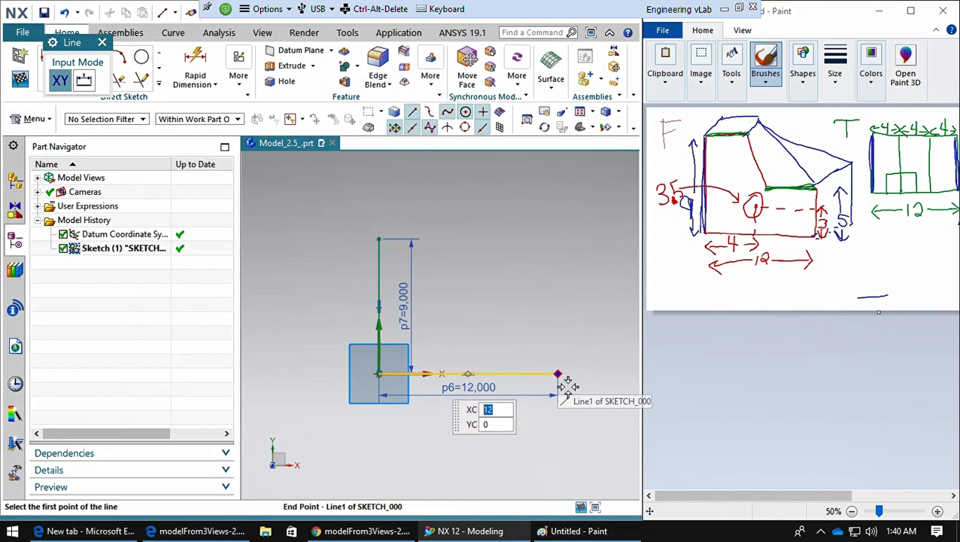
{"action": "left_click", "coordinate": [569, 386]}
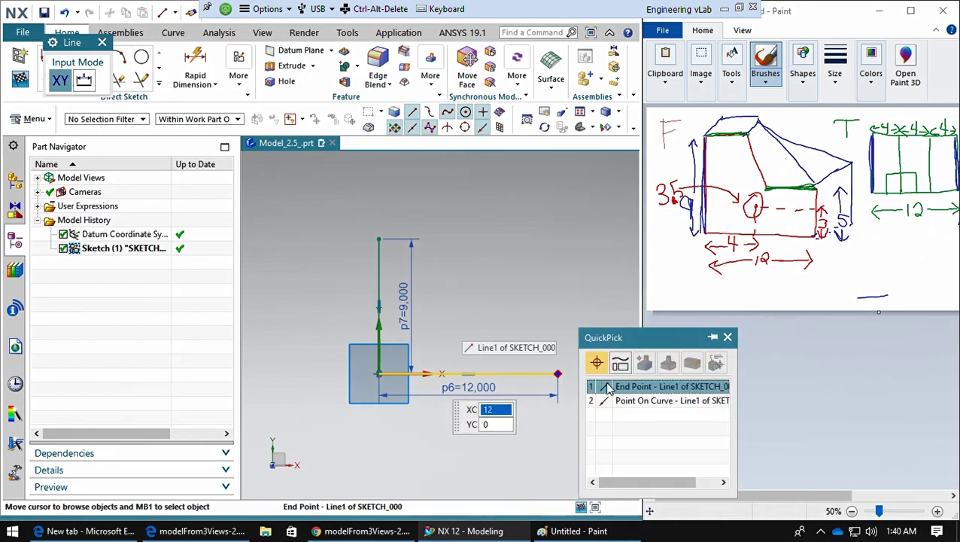
{"action": "left_click", "coordinate": [598, 386]}
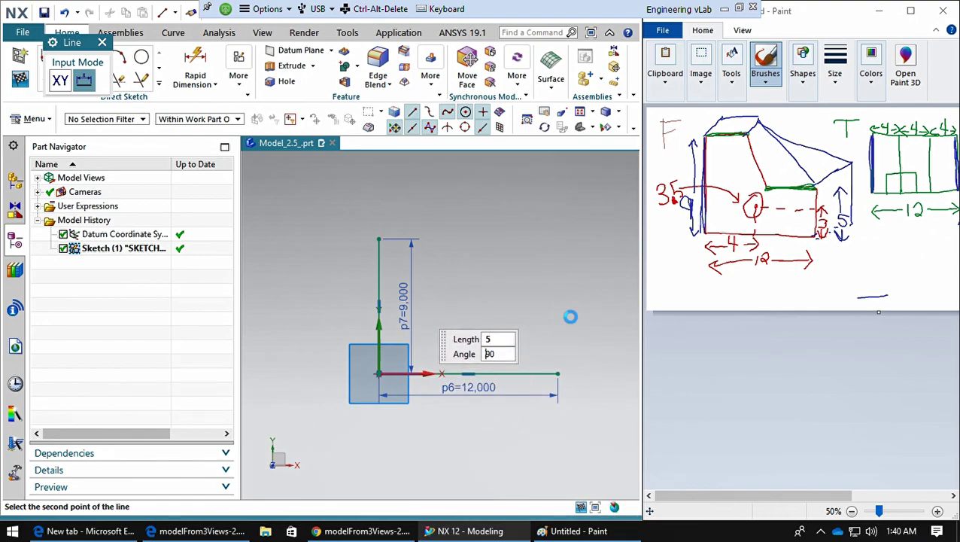
{"action": "key", "text": "Return"}
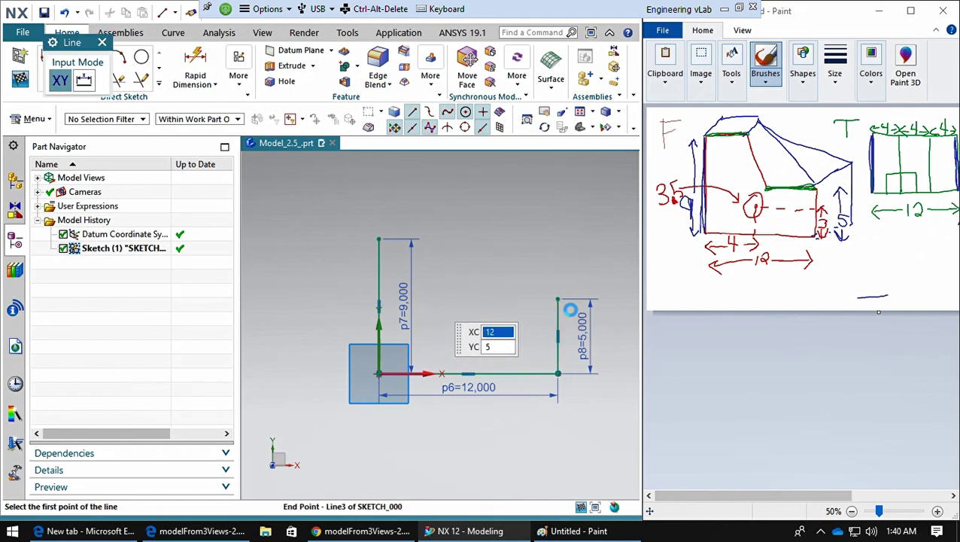
{"action": "left_click", "coordinate": [566, 309]}
{"action": "left_click", "coordinate": [641, 309]}
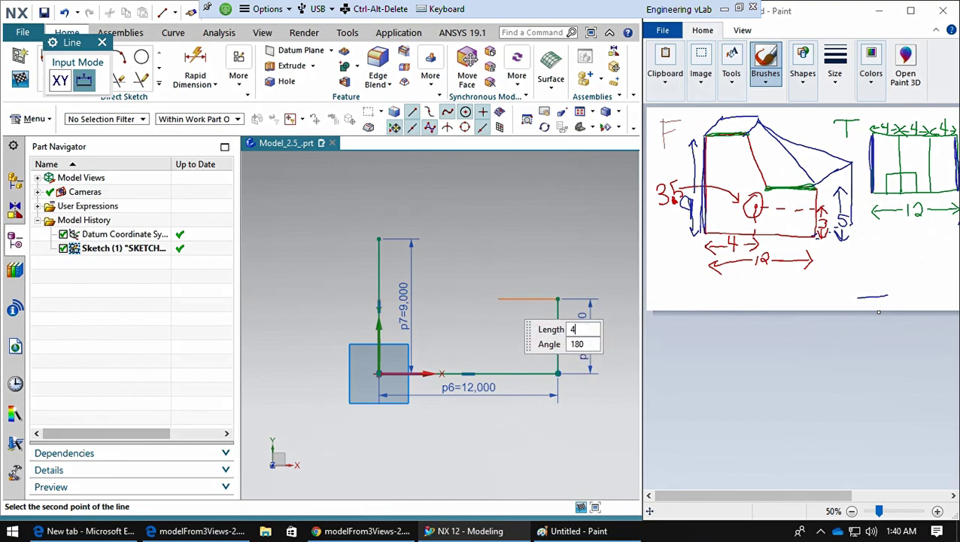
{"action": "key", "text": "Return"}
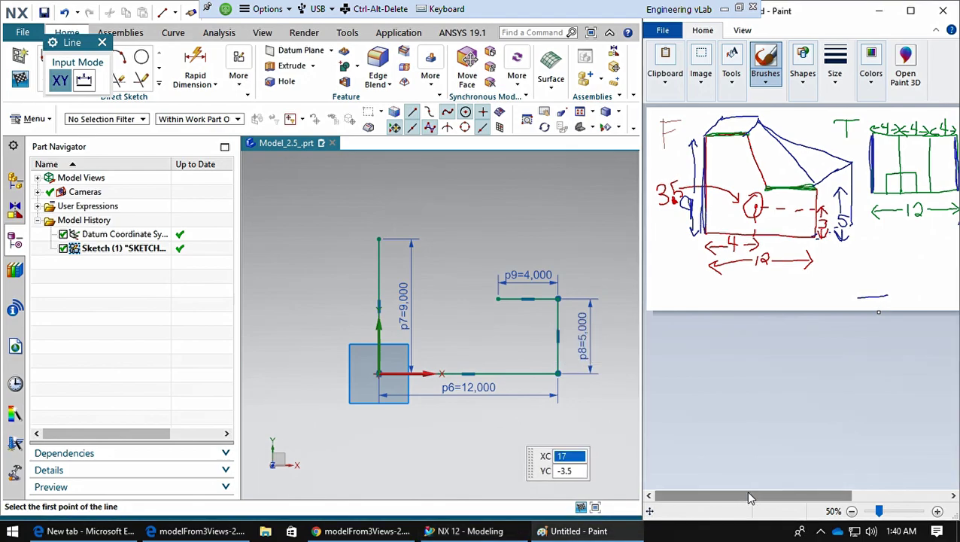
Draw a second 4-long top line from the top of the 9-high edge
{"action": "left_click_drag", "start_coordinate": [746, 494], "coordinate": [774, 494]}
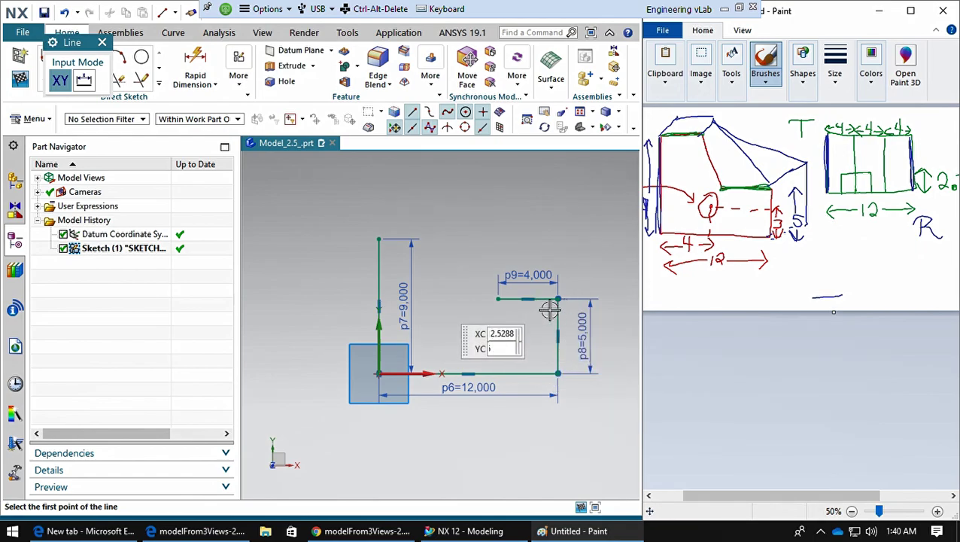
{"action": "left_click", "coordinate": [390, 248]}
{"action": "left_click", "coordinate": [454, 247]}
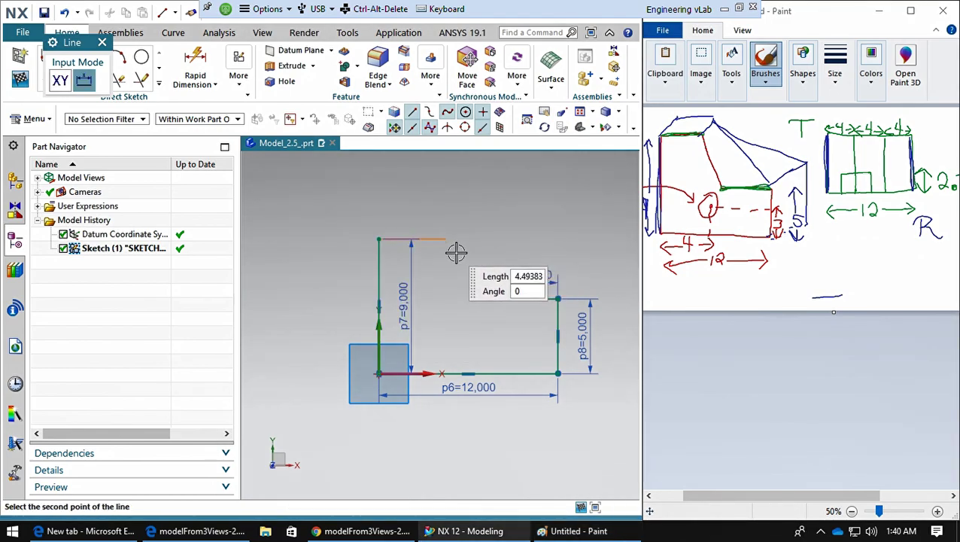
{"action": "key", "text": "Return"}
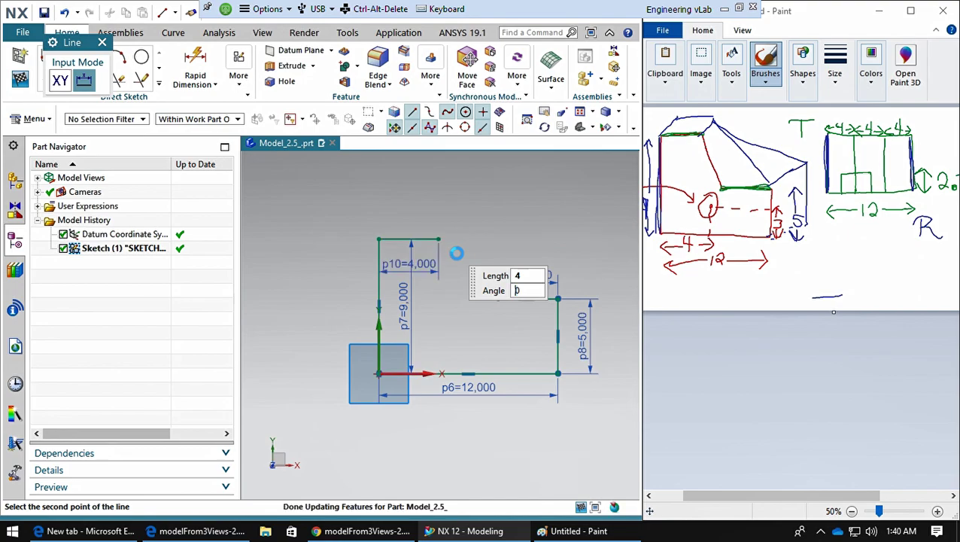
{"action": "type", "text": "2"}
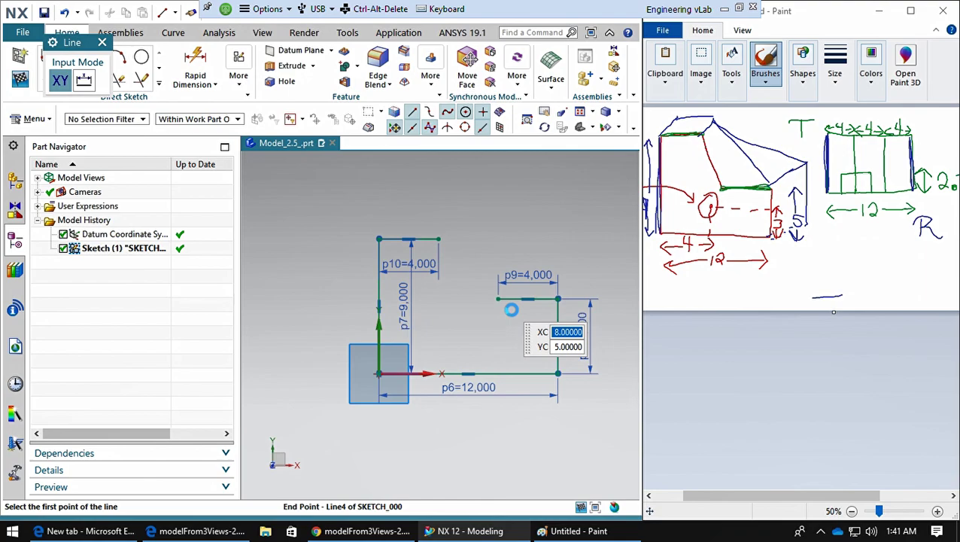
Close the profile with a diagonal edge from the step's end point to the top line, then finish the sketch
{"action": "mouse_move", "coordinate": [511, 310]}
{"action": "left_click", "coordinate": [574, 312]}
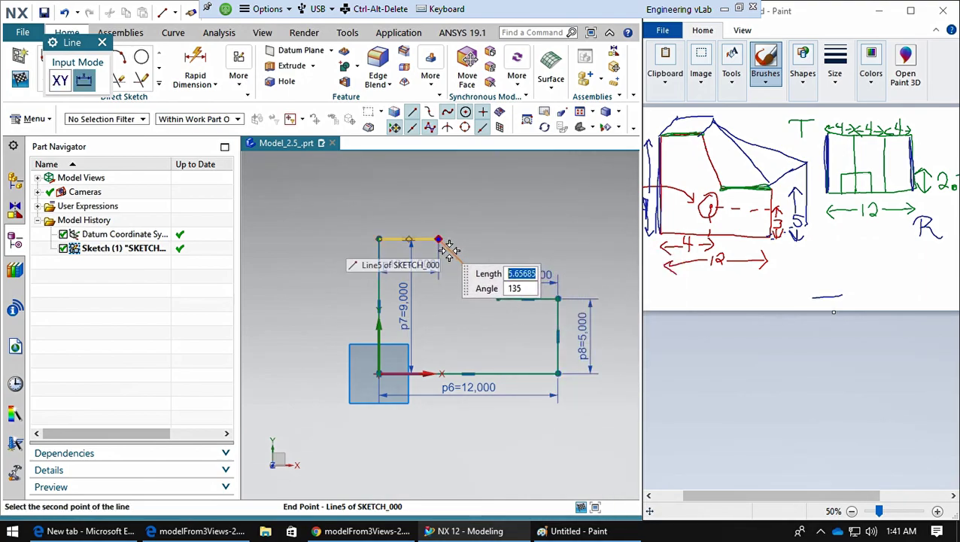
{"action": "mouse_move", "coordinate": [449, 250]}
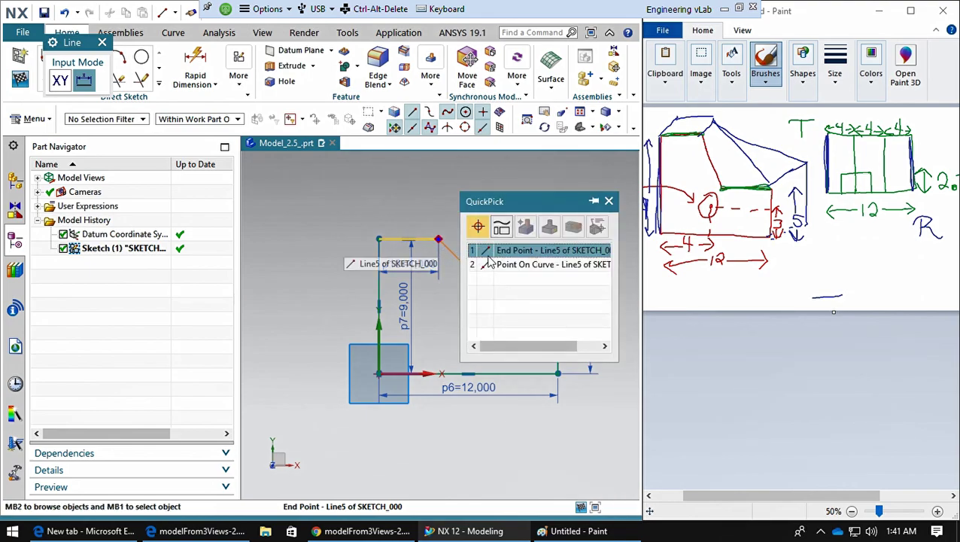
{"action": "left_click", "coordinate": [516, 256]}
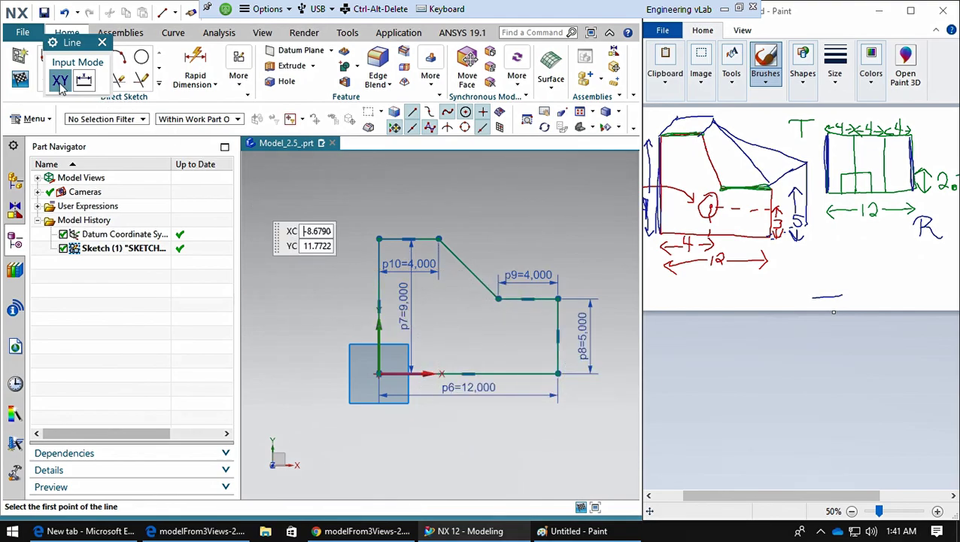
{"action": "left_click", "coordinate": [20, 79]}
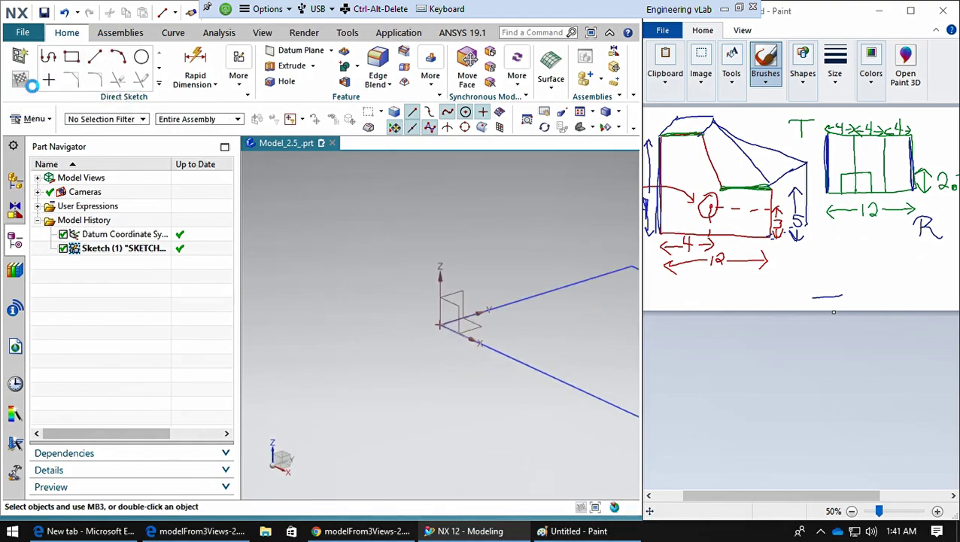
Extrude the sketch profile with End Distance -6.5 and Boolean set to None
{"action": "left_click", "coordinate": [144, 59]}
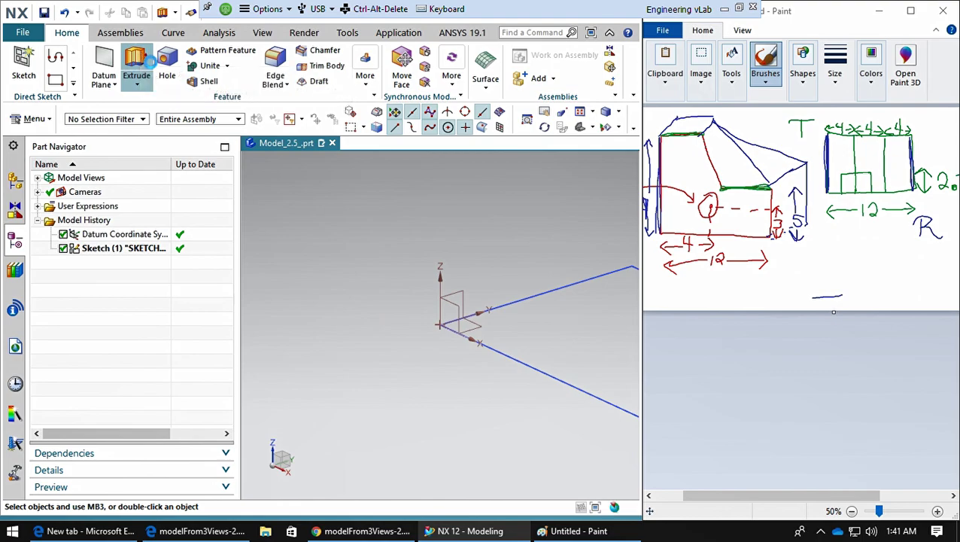
{"action": "left_click", "coordinate": [523, 370]}
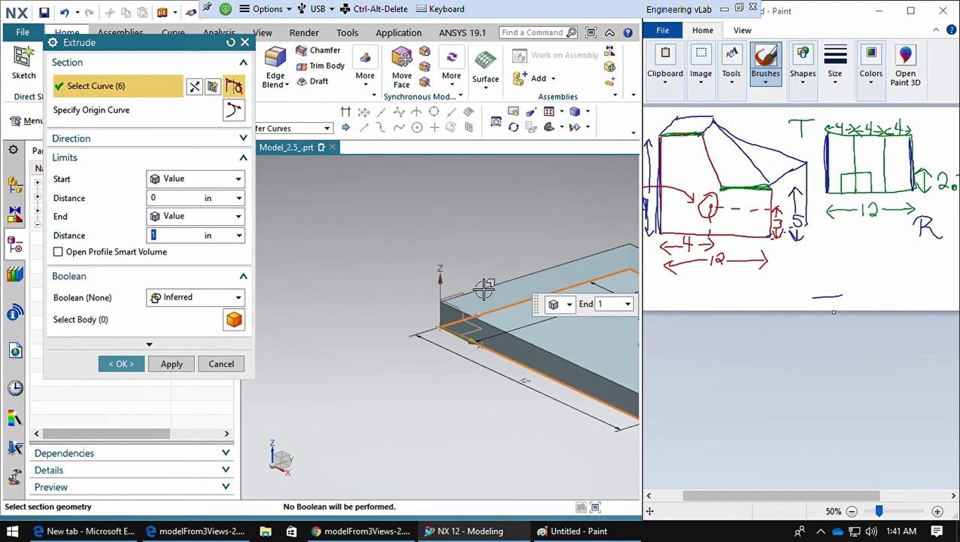
{"action": "left_click_drag", "start_coordinate": [734, 496], "coordinate": [840, 498]}
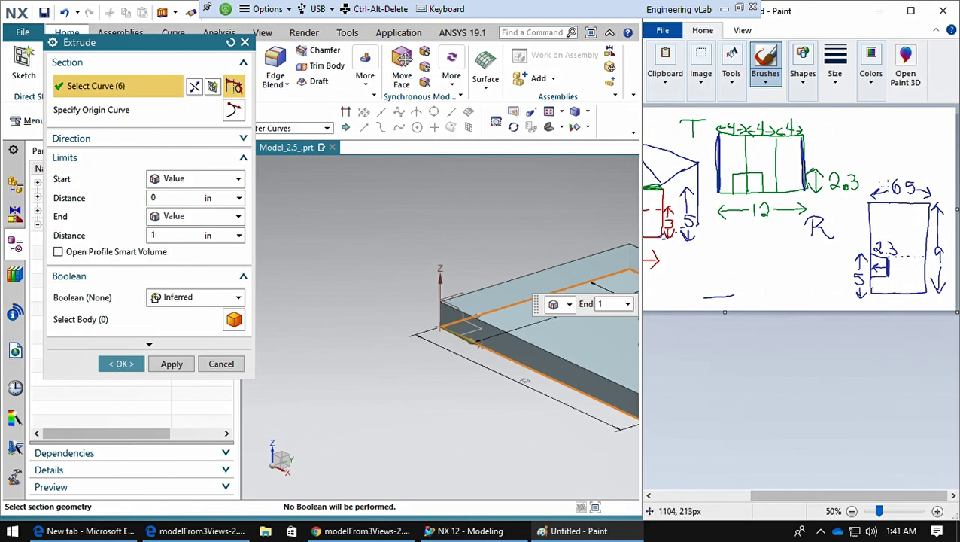
{"action": "left_click_drag", "start_coordinate": [882, 493], "coordinate": [784, 494]}
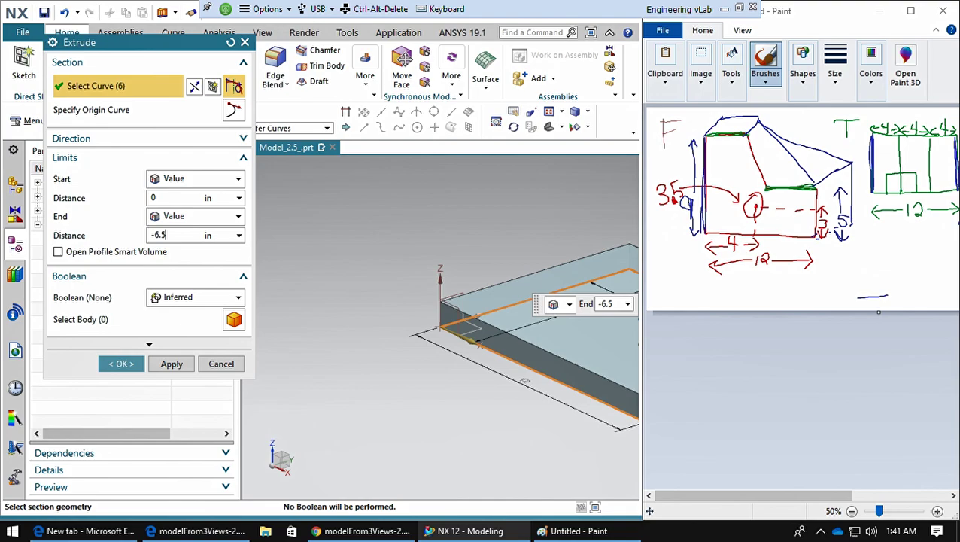
{"action": "left_click", "coordinate": [184, 298]}
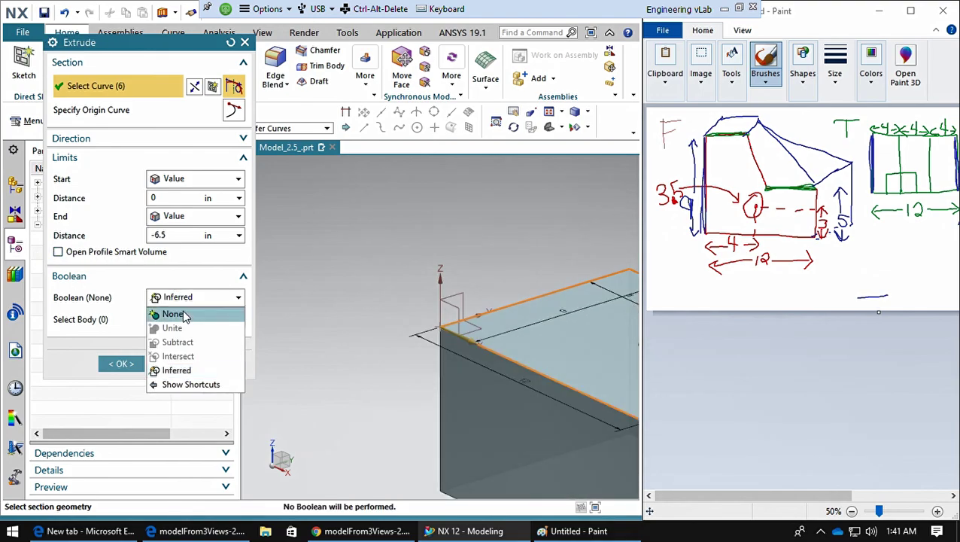
{"action": "left_click", "coordinate": [180, 313]}
{"action": "left_click", "coordinate": [122, 343]}
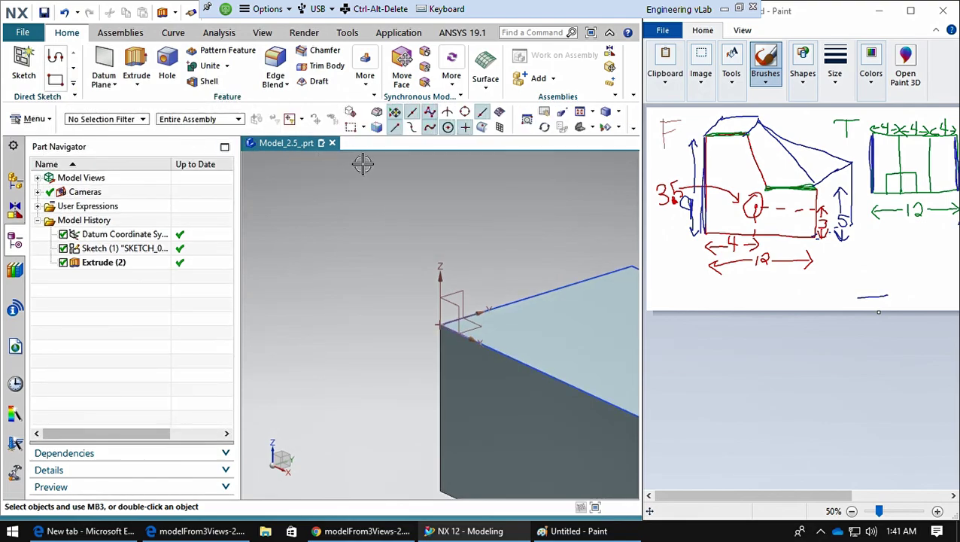
Orbit the solid to its profile side, fit it in view, and bring up Create Sketch
{"action": "middle_click_drag", "start_coordinate": [363, 164], "coordinate": [421, 248]}
{"action": "middle_click_drag", "start_coordinate": [376, 421], "coordinate": [423, 471]}
{"action": "key", "text": "ctrl+f"}
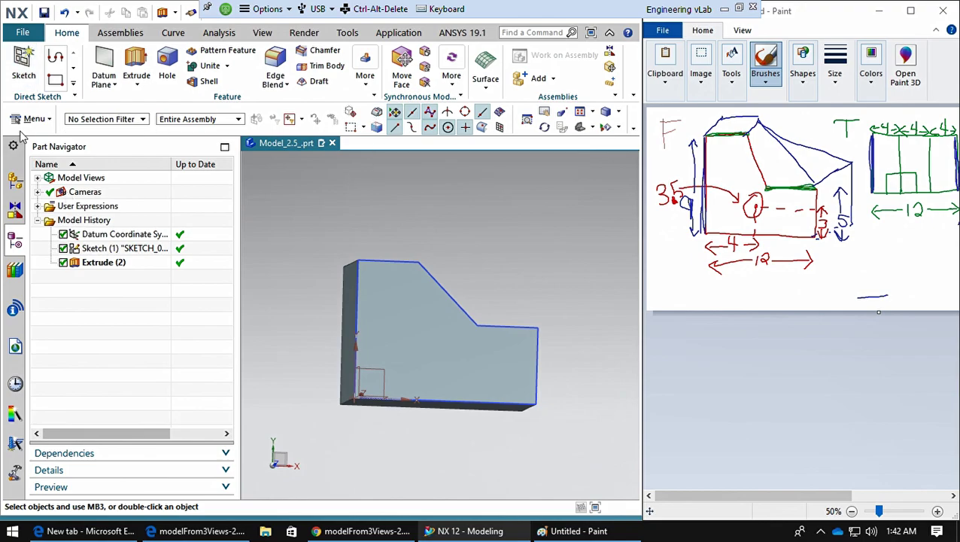
{"action": "left_click", "coordinate": [35, 77]}
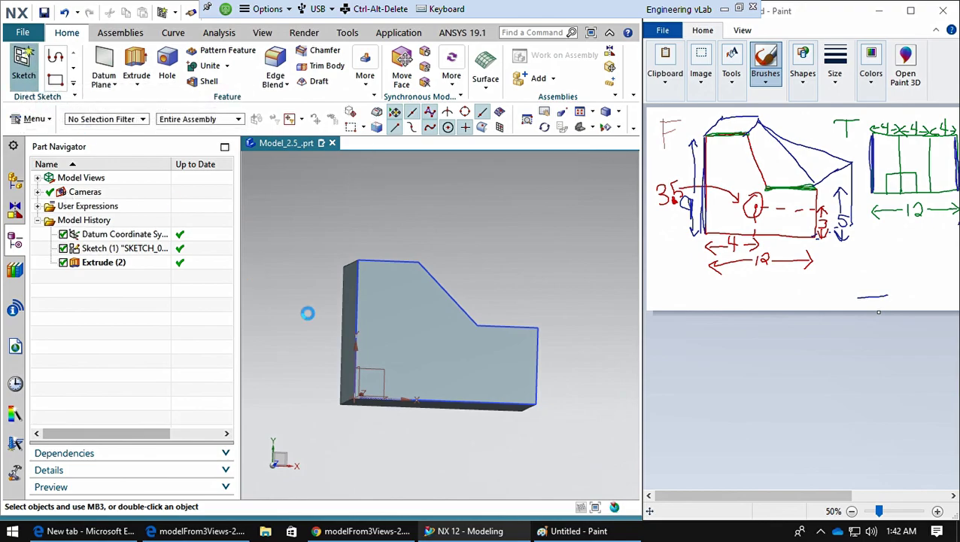
Place Sketch (3) on the solid's front profile face and pick the Line tool
{"action": "left_click", "coordinate": [427, 347]}
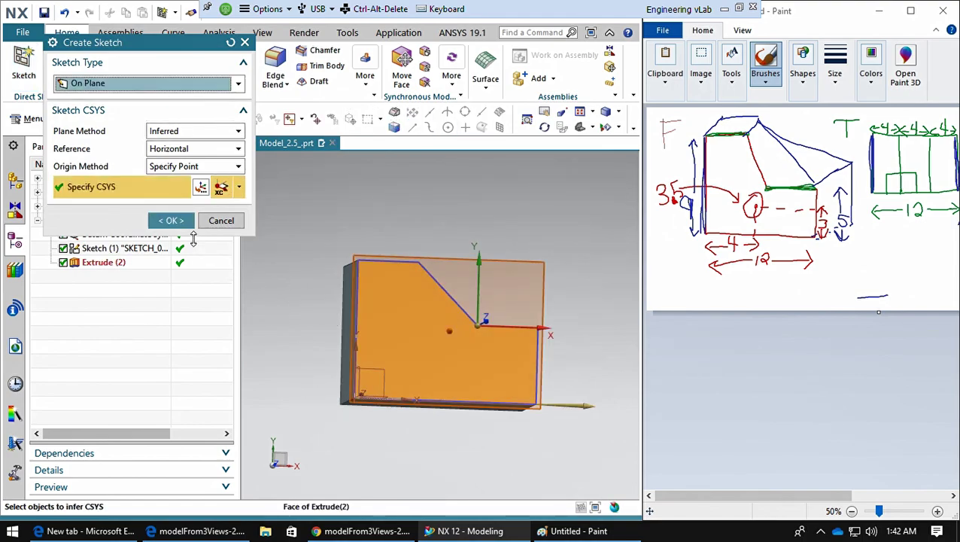
{"action": "left_click", "coordinate": [186, 223]}
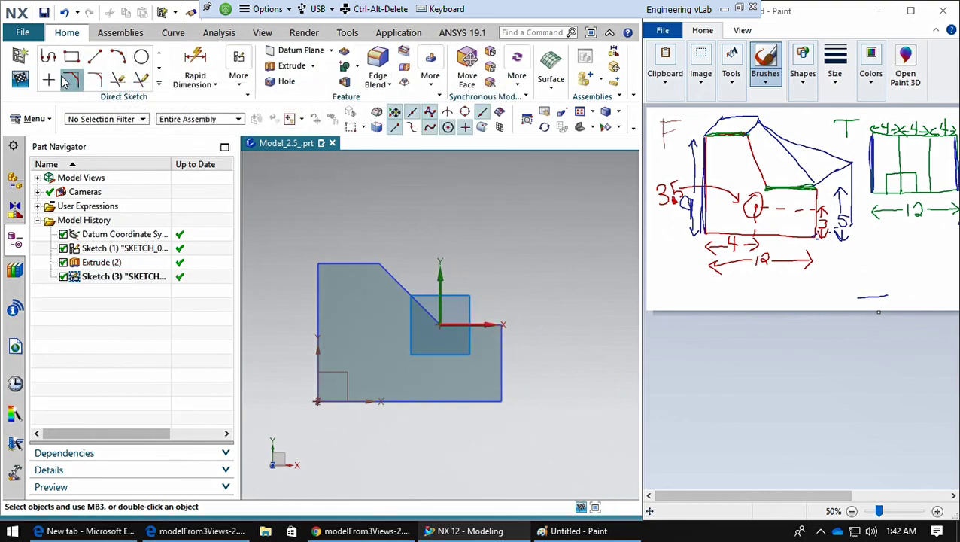
{"action": "left_click", "coordinate": [94, 58]}
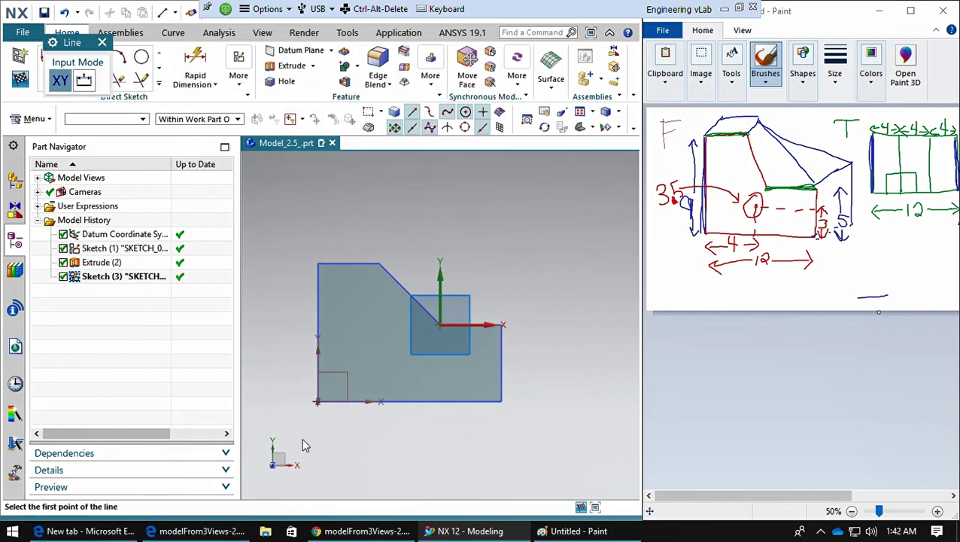
Draw reference lines 4 long horizontally and 3 up vertically from the block's bottom corner
{"action": "left_click", "coordinate": [331, 412]}
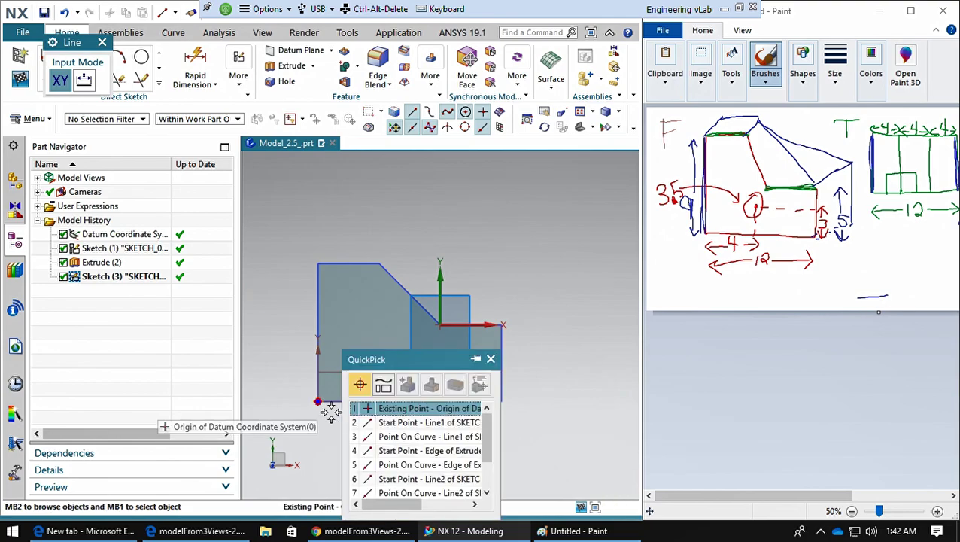
{"action": "left_click", "coordinate": [388, 422]}
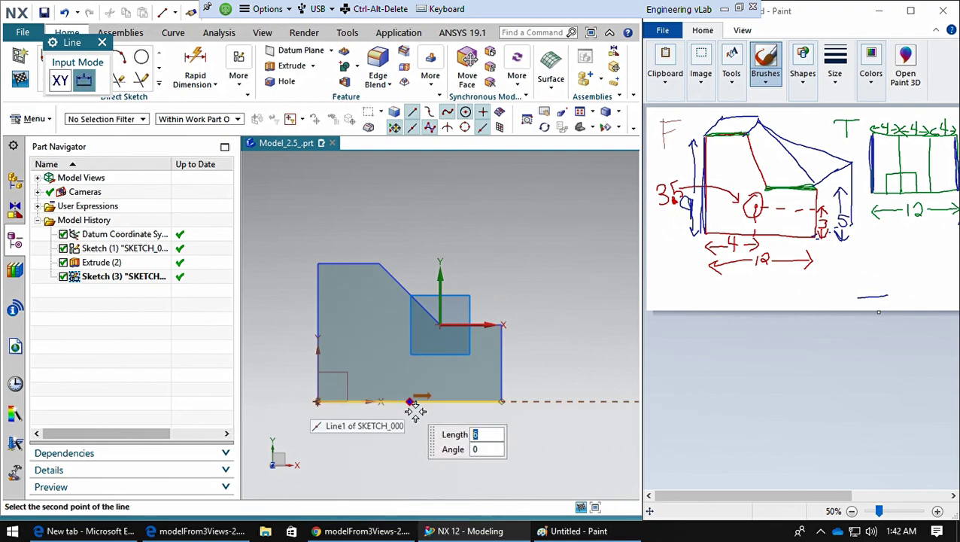
{"action": "type", "text": "4"}
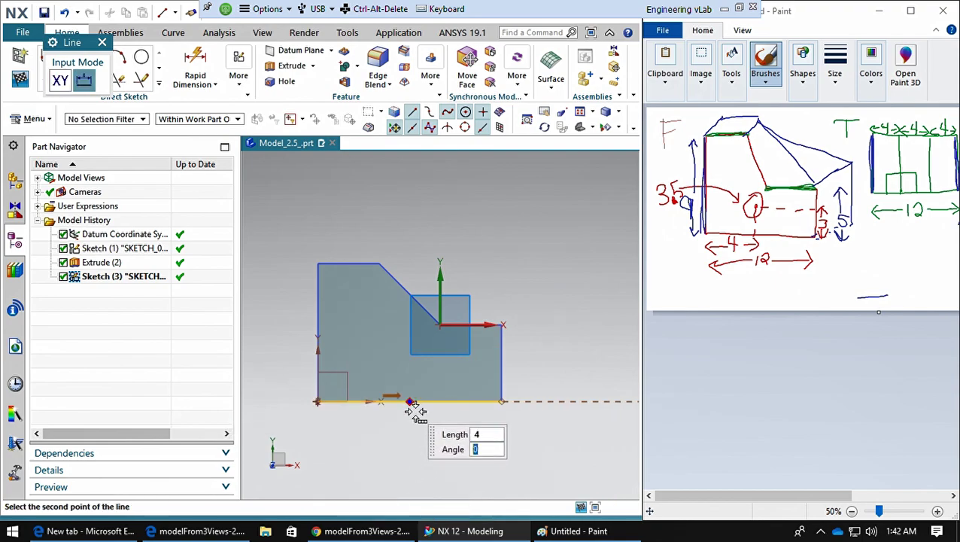
{"action": "key", "text": "Return"}
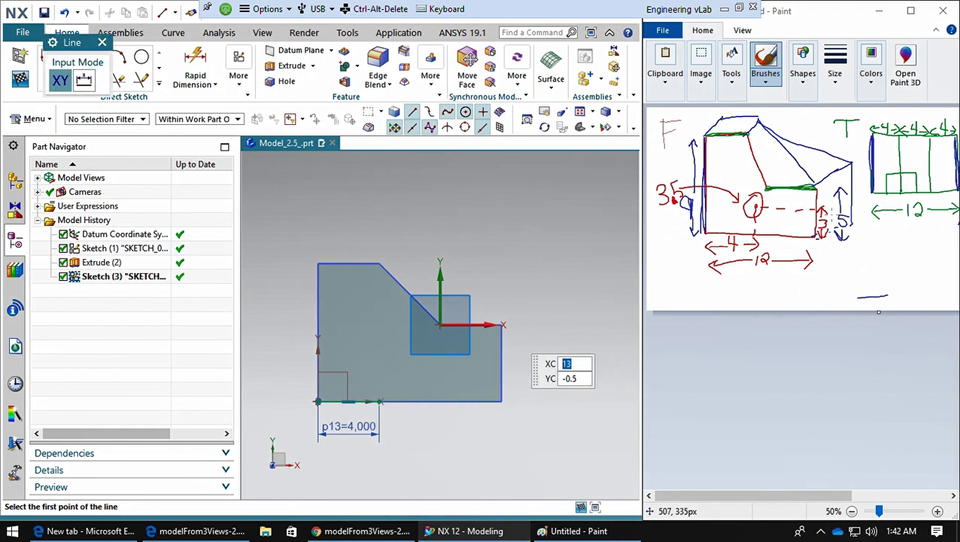
{"action": "left_click", "coordinate": [389, 411]}
{"action": "left_click", "coordinate": [471, 409]}
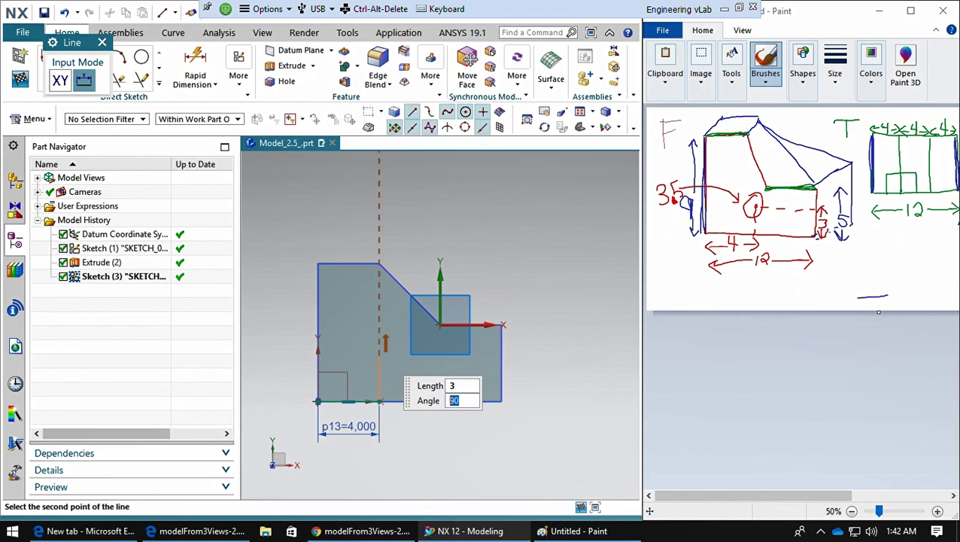
{"action": "key", "text": "Return"}
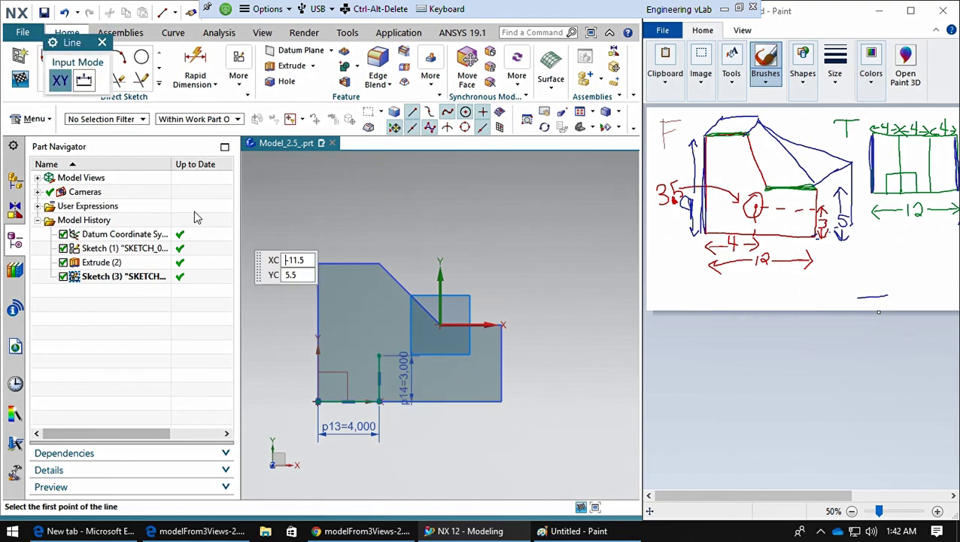
Draw a 3.5-diameter circle centred on the top of the 3-long vertical line
{"action": "left_click", "coordinate": [143, 59]}
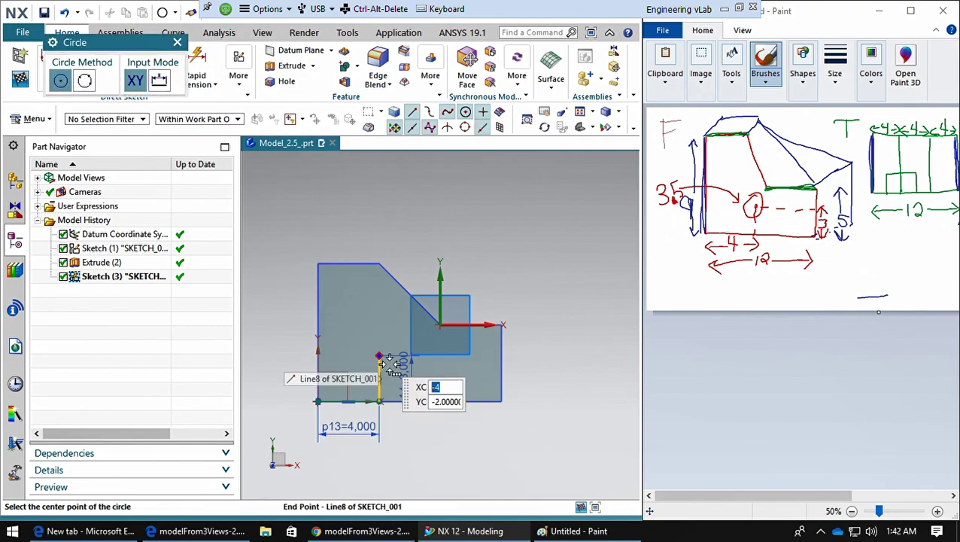
{"action": "left_click", "coordinate": [389, 362]}
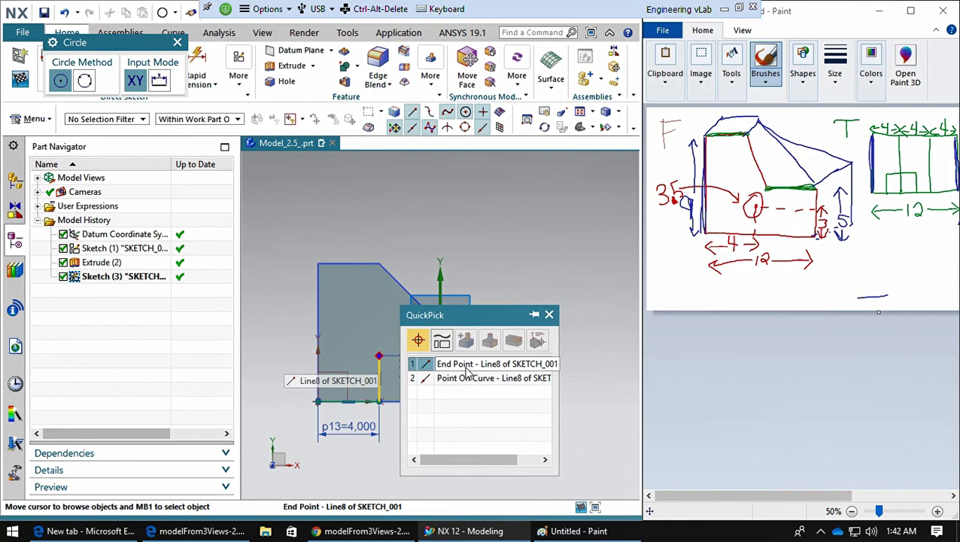
{"action": "left_click", "coordinate": [467, 365]}
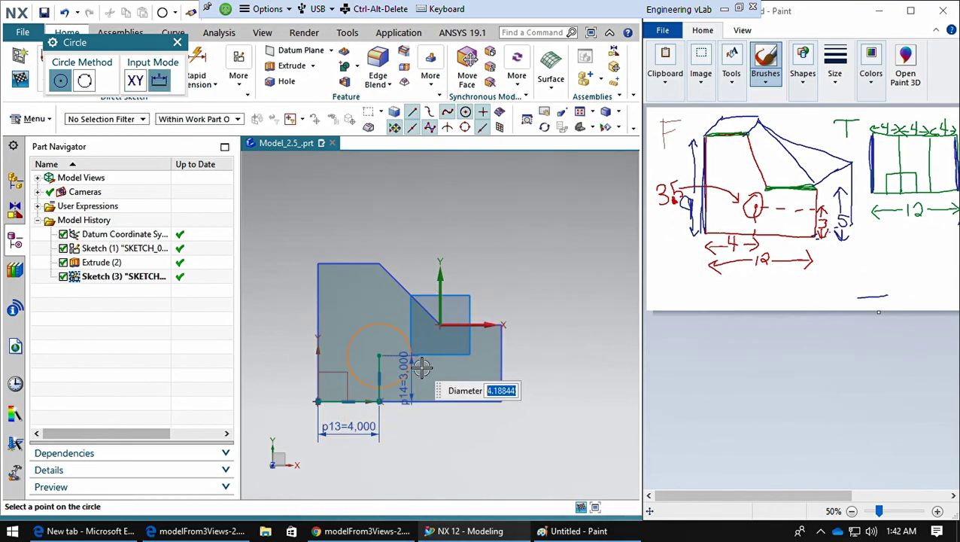
{"action": "type", "text": "3.5"}
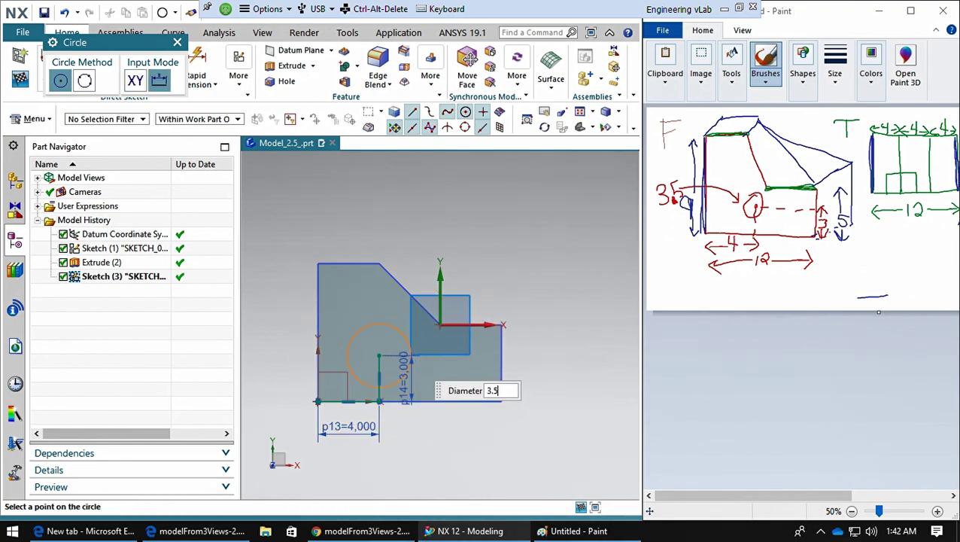
{"action": "key", "text": "Return"}
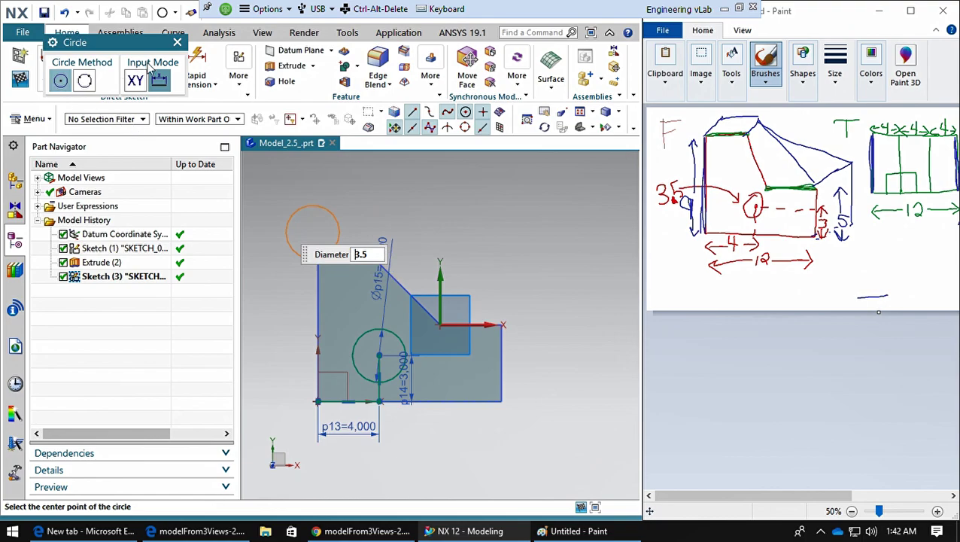
{"action": "left_click", "coordinate": [178, 43]}
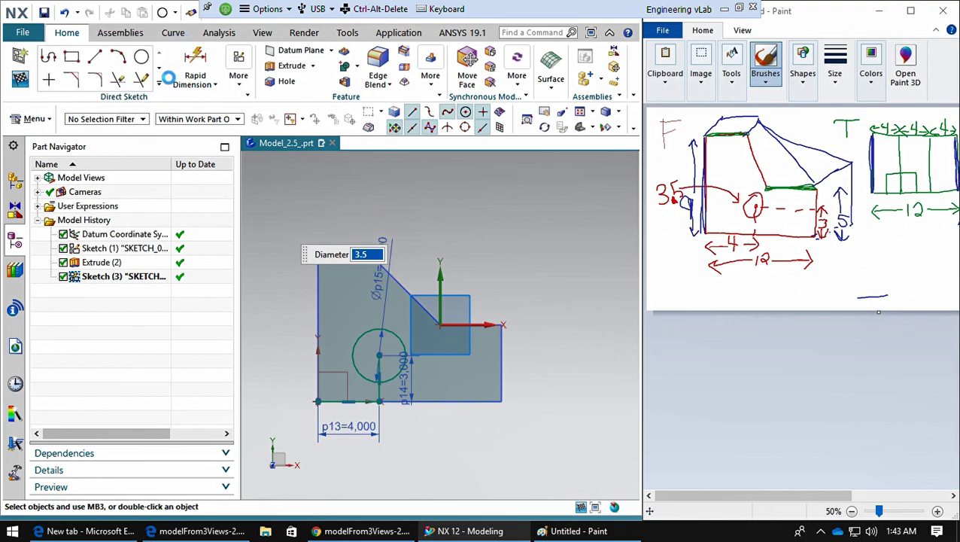
Quick Trim the leftover reference line segments below the circle and finish Sketch (3)
{"action": "left_click", "coordinate": [118, 82]}
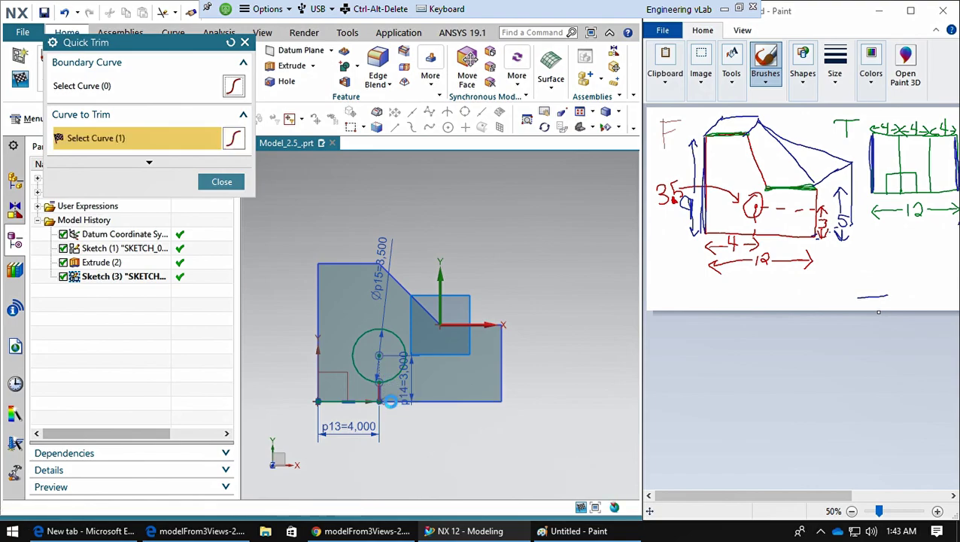
{"action": "left_click", "coordinate": [379, 391]}
{"action": "left_click", "coordinate": [361, 404]}
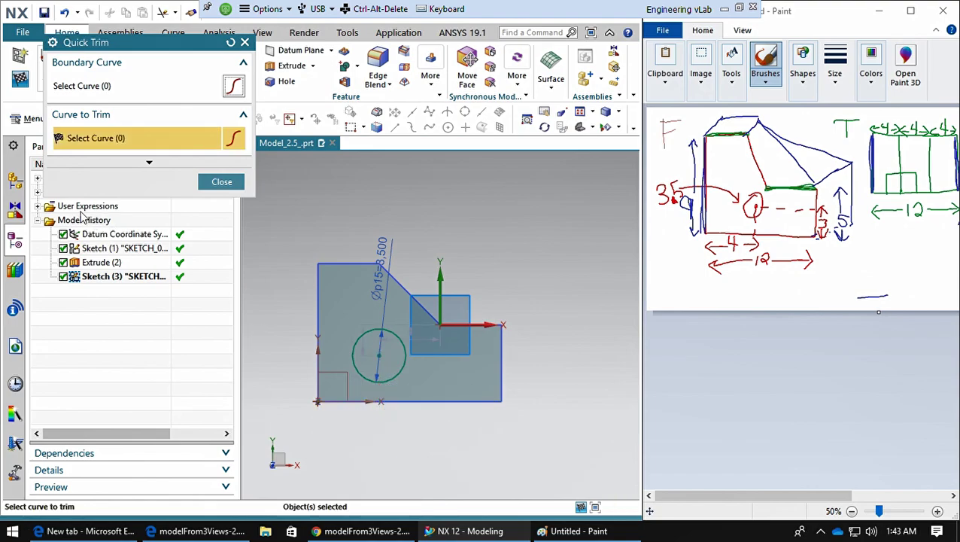
{"action": "left_click", "coordinate": [20, 79]}
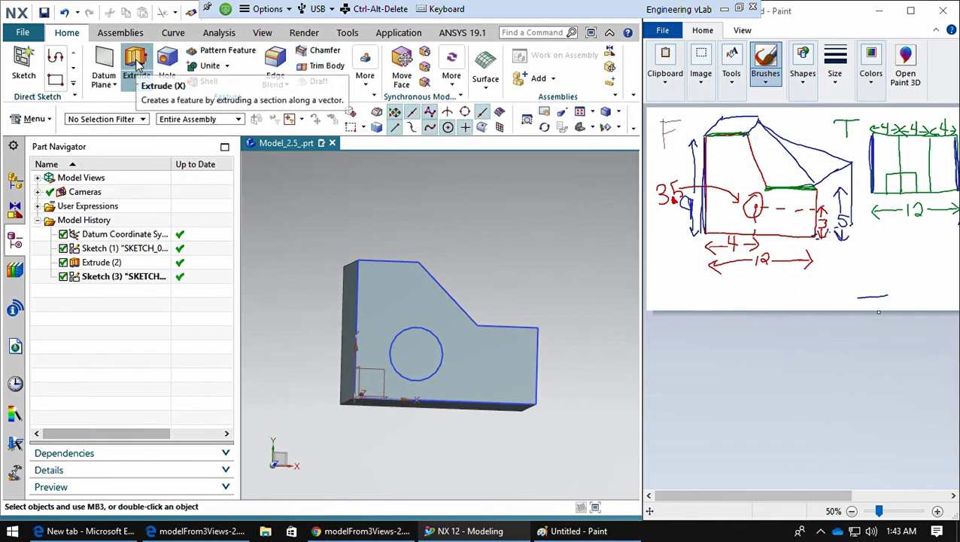
Extrude the 3.5-diameter circle to an end distance of -2.3 with Subtract to cut the hole
{"action": "left_click", "coordinate": [137, 69]}
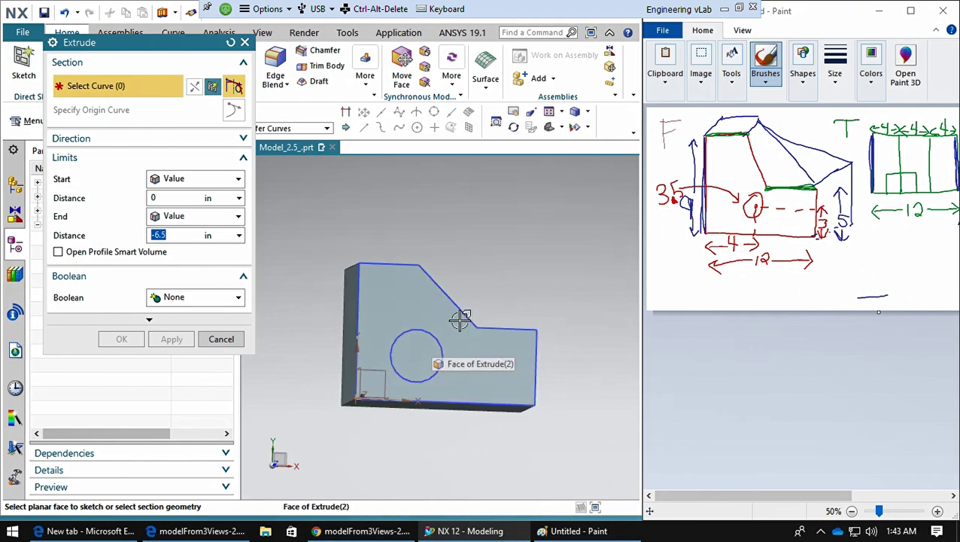
{"action": "left_click", "coordinate": [440, 385]}
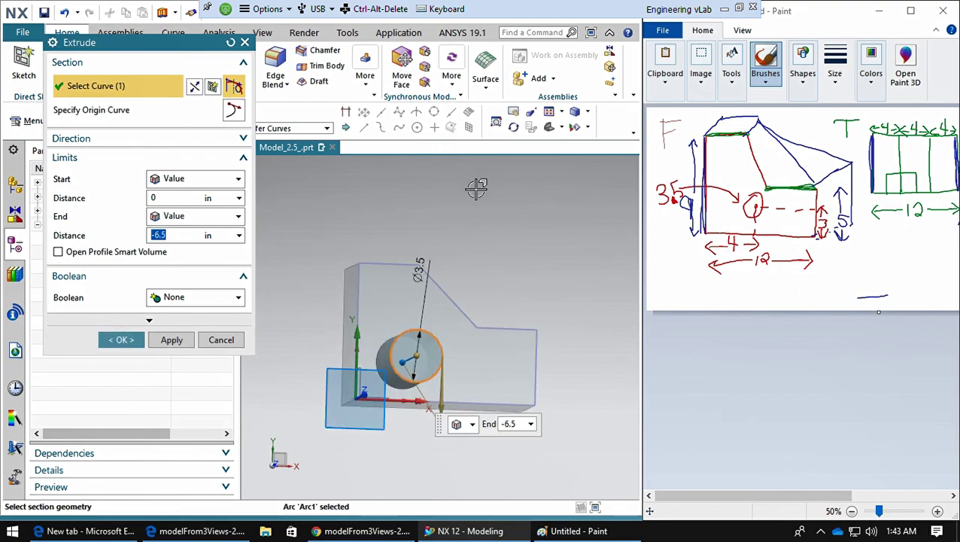
{"action": "middle_click_drag", "start_coordinate": [406, 316], "coordinate": [399, 359]}
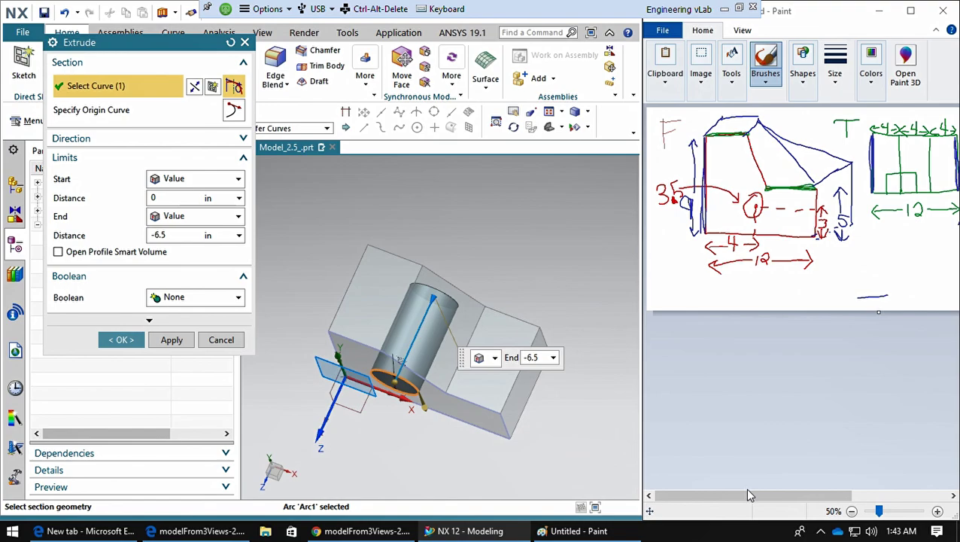
{"action": "left_click_drag", "start_coordinate": [748, 496], "coordinate": [837, 500]}
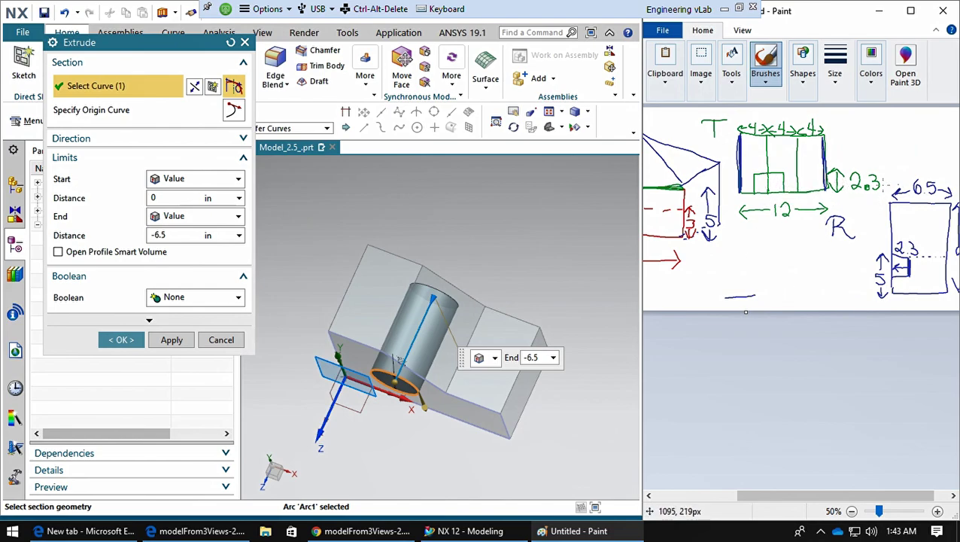
{"action": "left_click", "coordinate": [174, 238]}
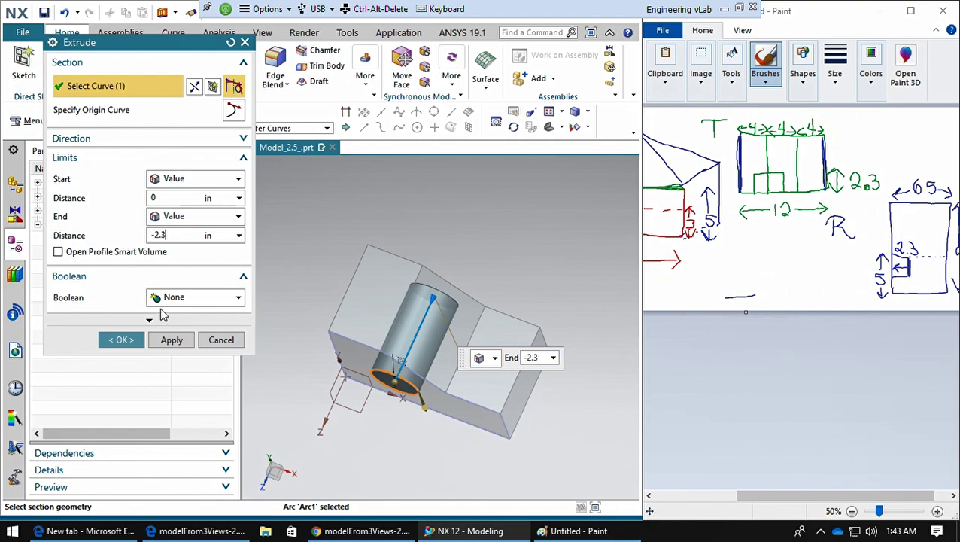
{"action": "left_click", "coordinate": [156, 298]}
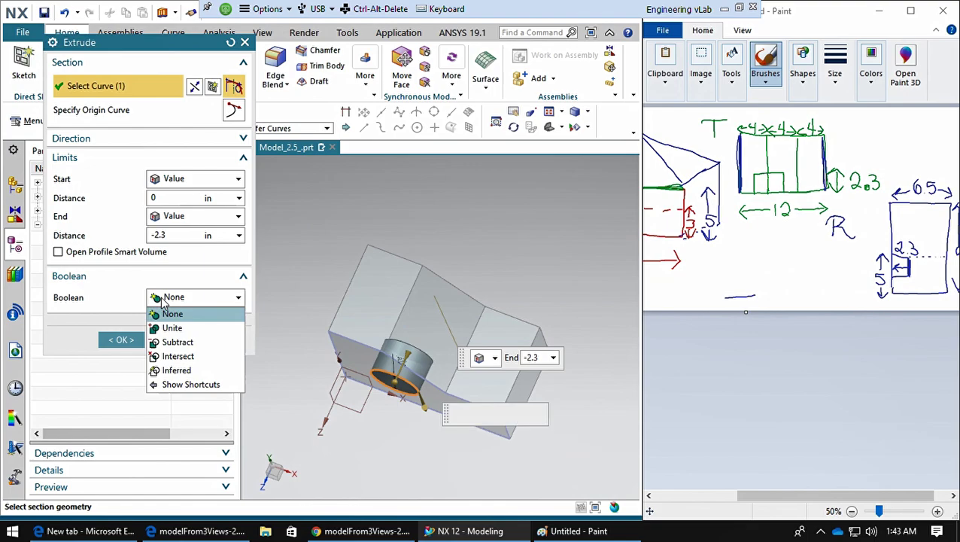
{"action": "left_click", "coordinate": [173, 344]}
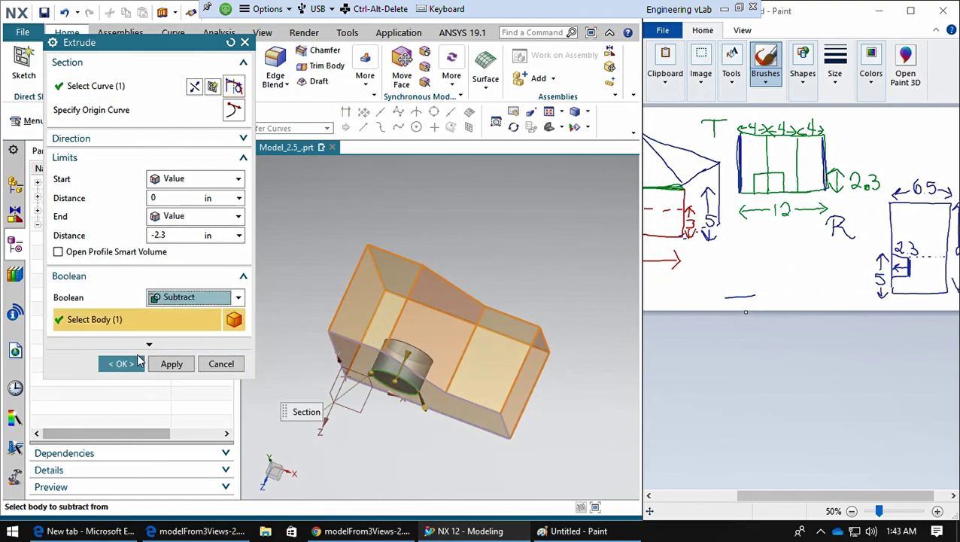
{"action": "left_click", "coordinate": [121, 363]}
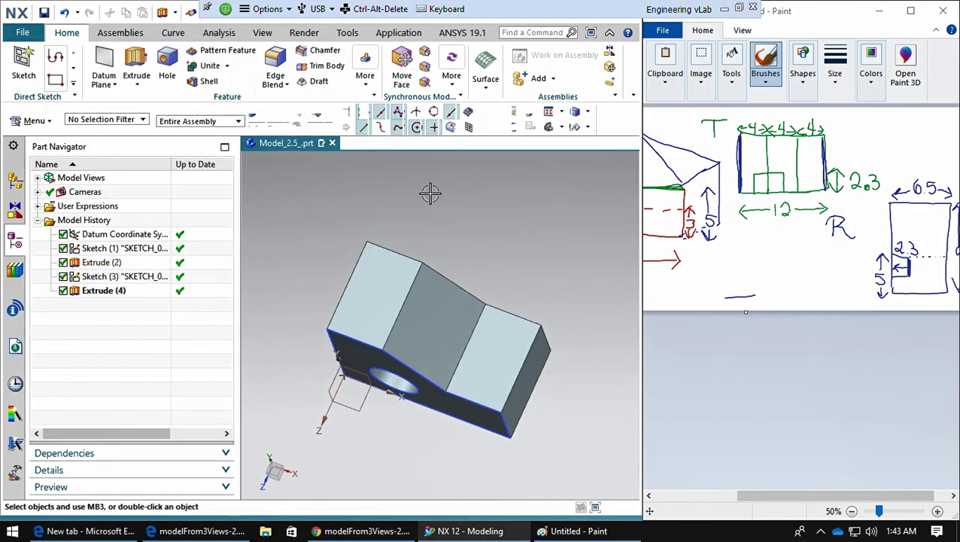
Hide all sketches through Show and Hide, leaving only the holed solid visible
{"action": "key", "text": "ctrl+alt+f"}
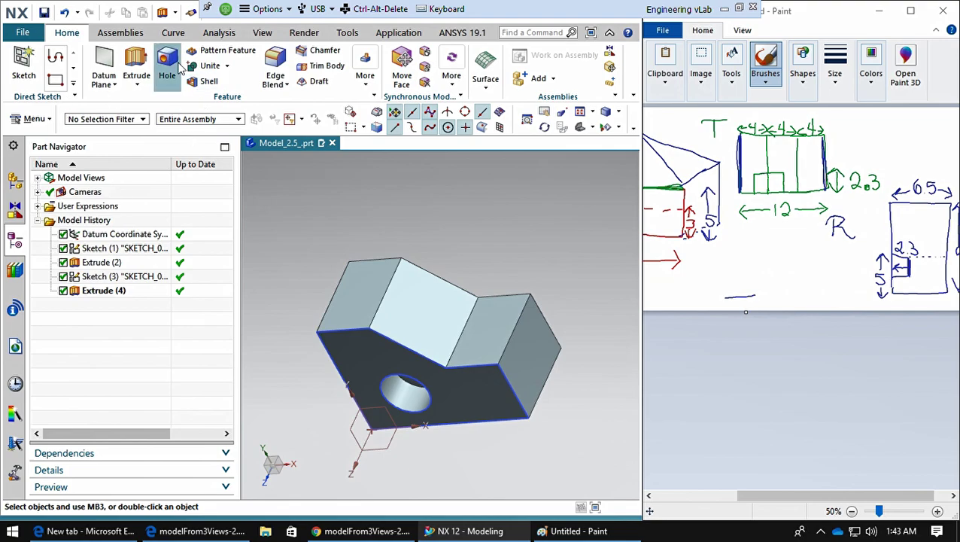
{"action": "left_click", "coordinate": [264, 34]}
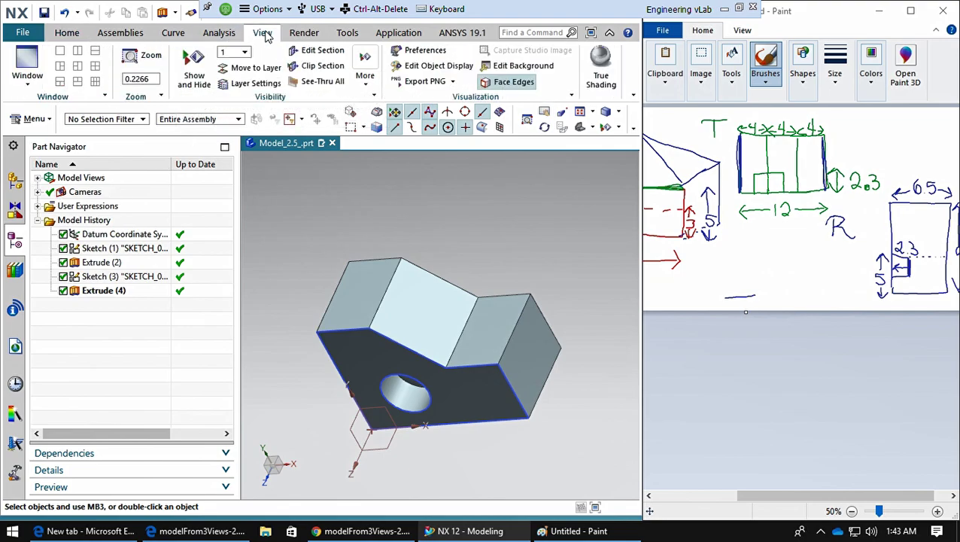
{"action": "left_click", "coordinate": [194, 69]}
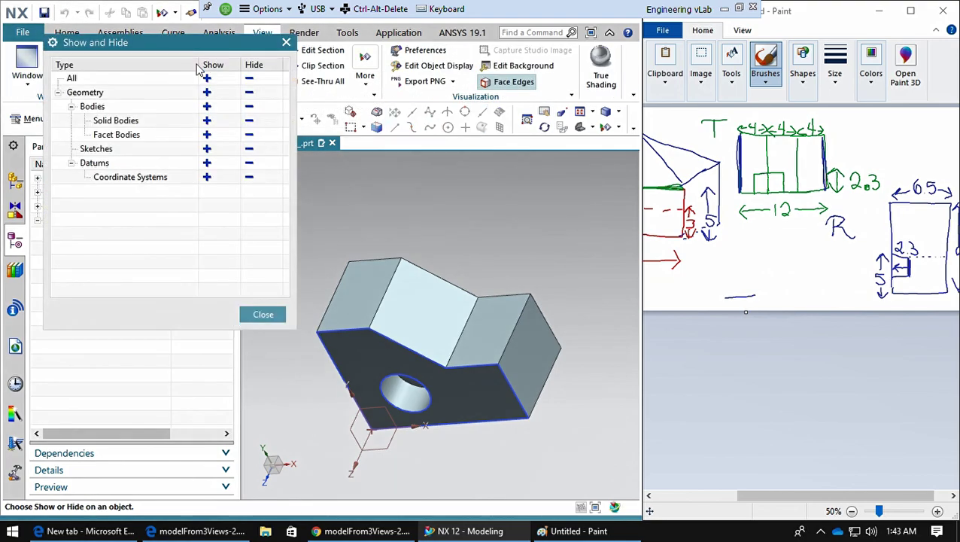
{"action": "left_click", "coordinate": [251, 149]}
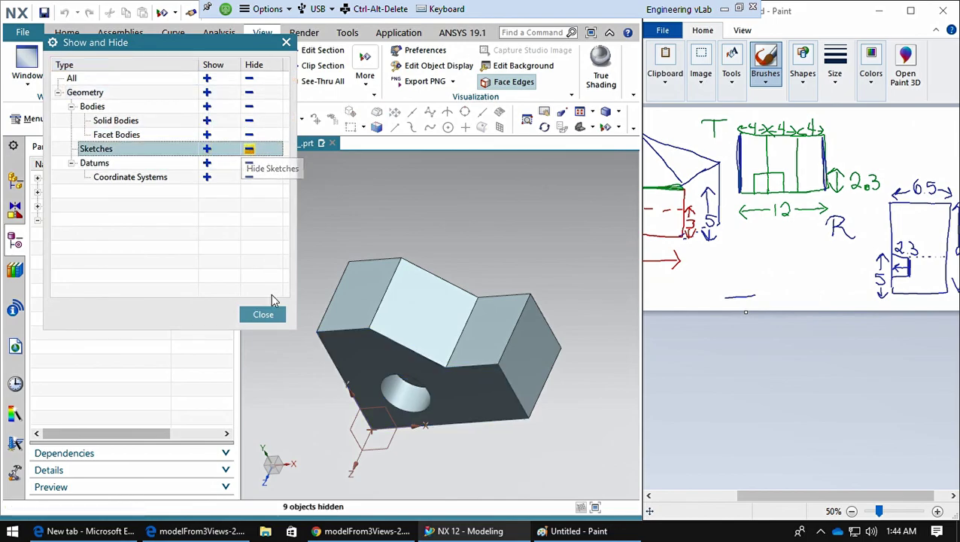
{"action": "left_click", "coordinate": [264, 315]}
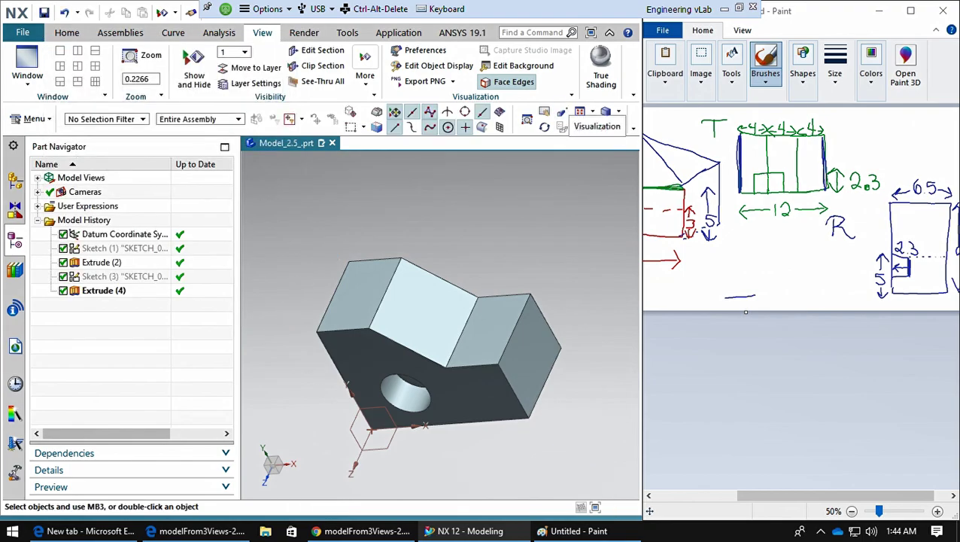
{"action": "middle_click_drag", "start_coordinate": [451, 225], "coordinate": [338, 260]}
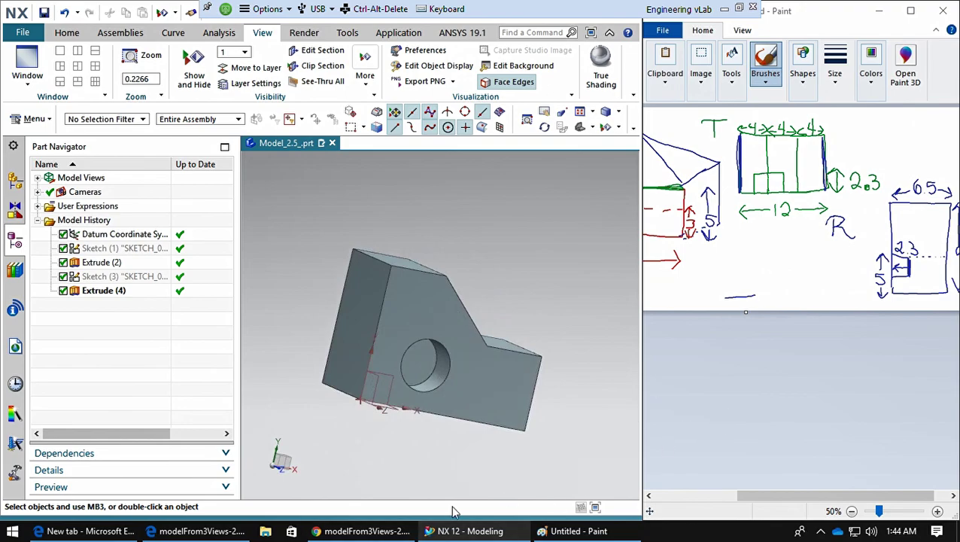
Reopen the modelFrom3Views-2.5 drawing PDF and snap it to the right half beside NX
{"action": "left_click", "coordinate": [202, 531]}
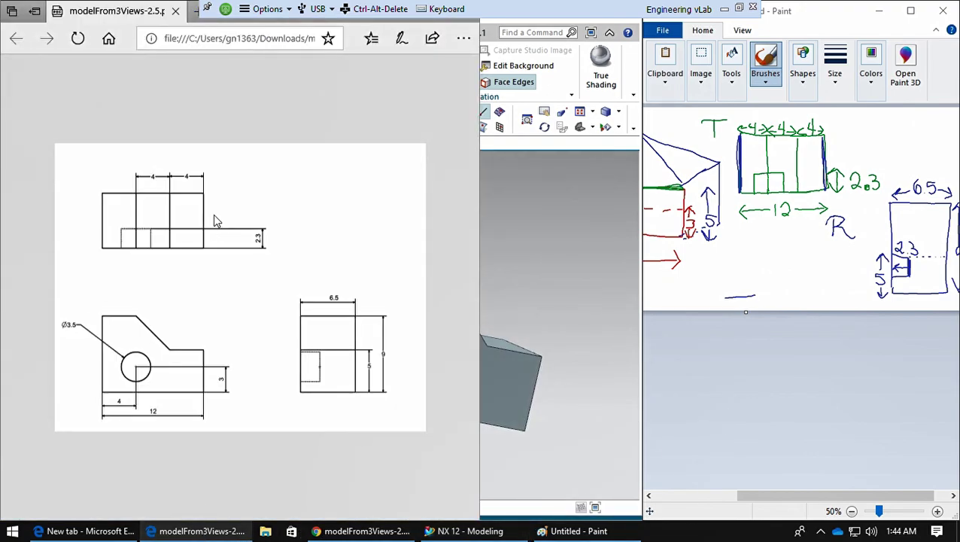
{"action": "left_click", "coordinate": [175, 10]}
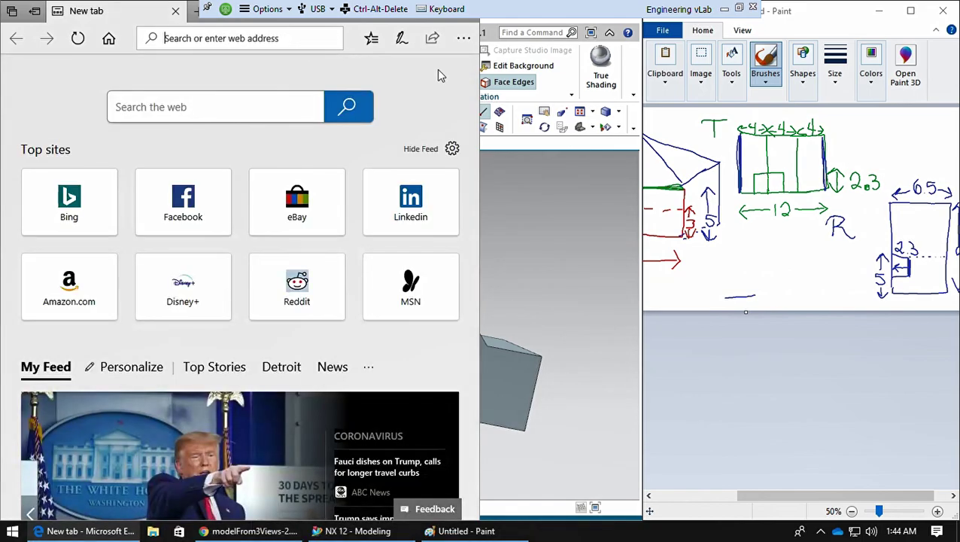
{"action": "key", "text": "ctrl+shift+t"}
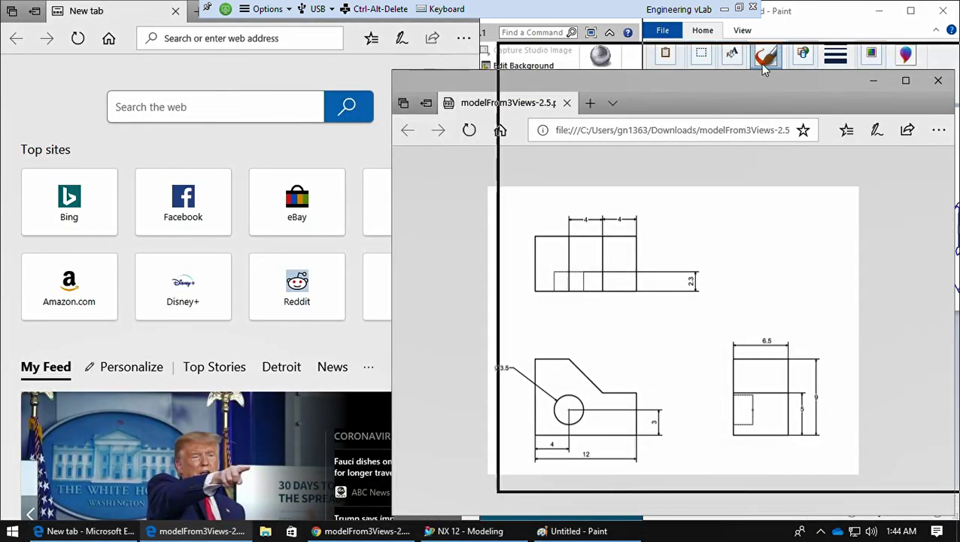
{"action": "key", "text": "super+Right"}
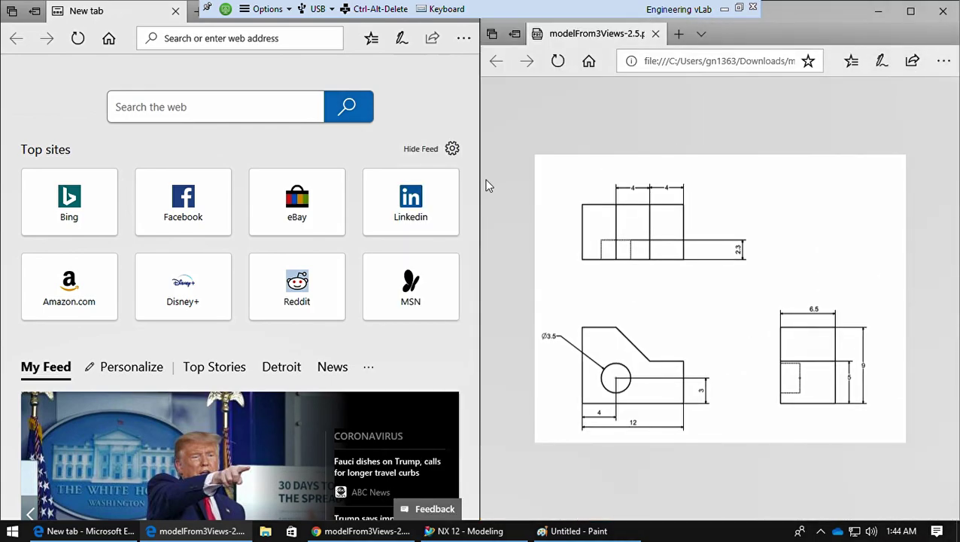
{"action": "left_click", "coordinate": [462, 531]}
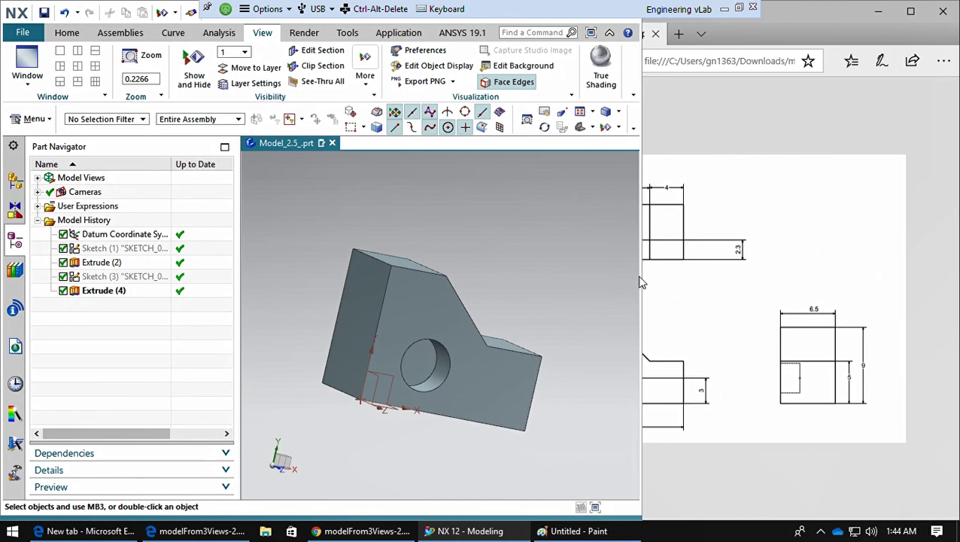
Narrow the NX window so the drawing PDF is fully visible beside it
{"action": "left_click_drag", "start_coordinate": [649, 283], "coordinate": [534, 280]}
{"action": "left_click", "coordinate": [670, 317]}
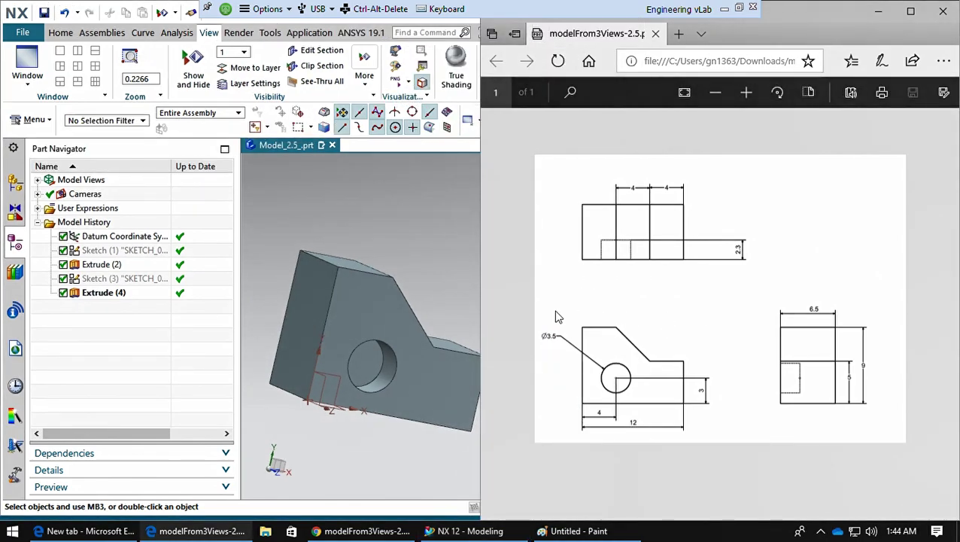
{"action": "left_click", "coordinate": [467, 317]}
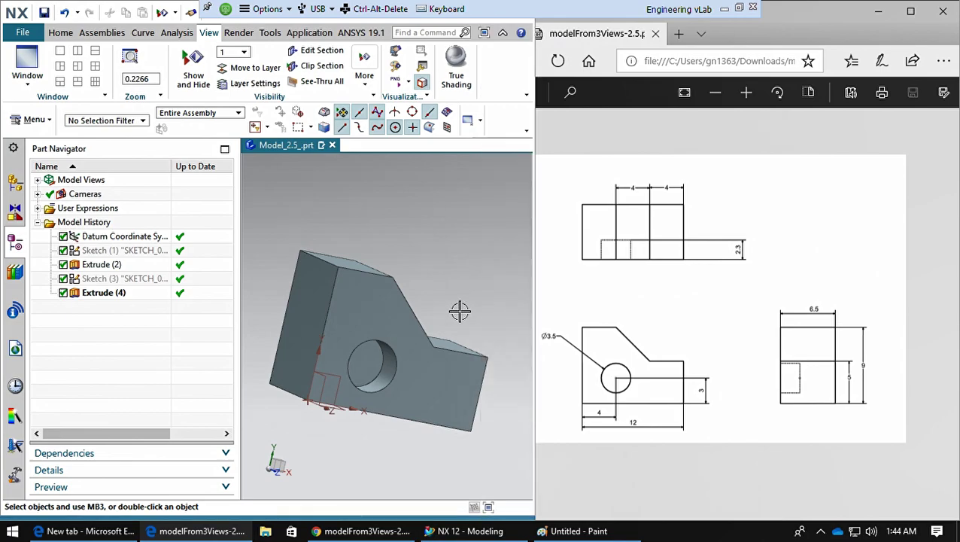
Switch the part's rendering style to Static Wireframe
{"action": "left_click", "coordinate": [476, 128]}
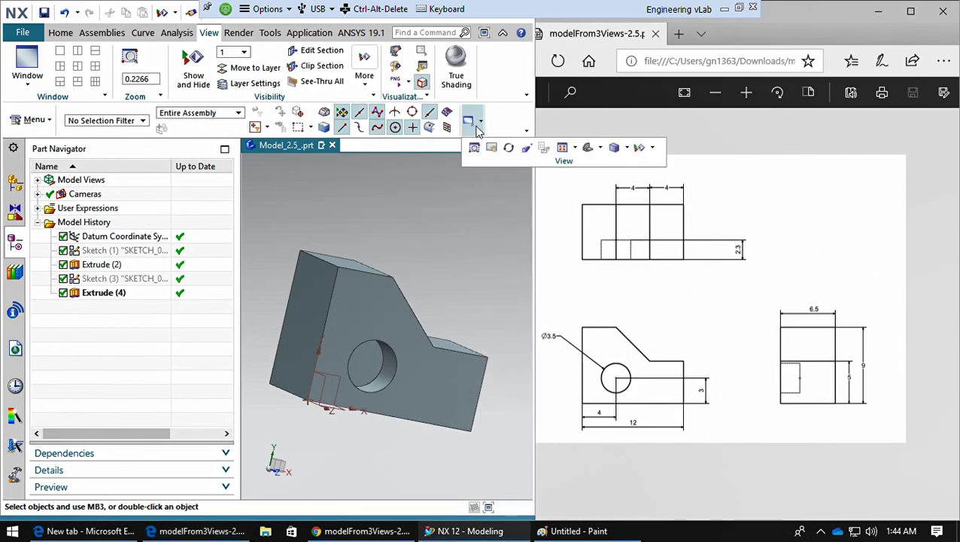
{"action": "left_click", "coordinate": [645, 149]}
{"action": "left_click", "coordinate": [624, 149]}
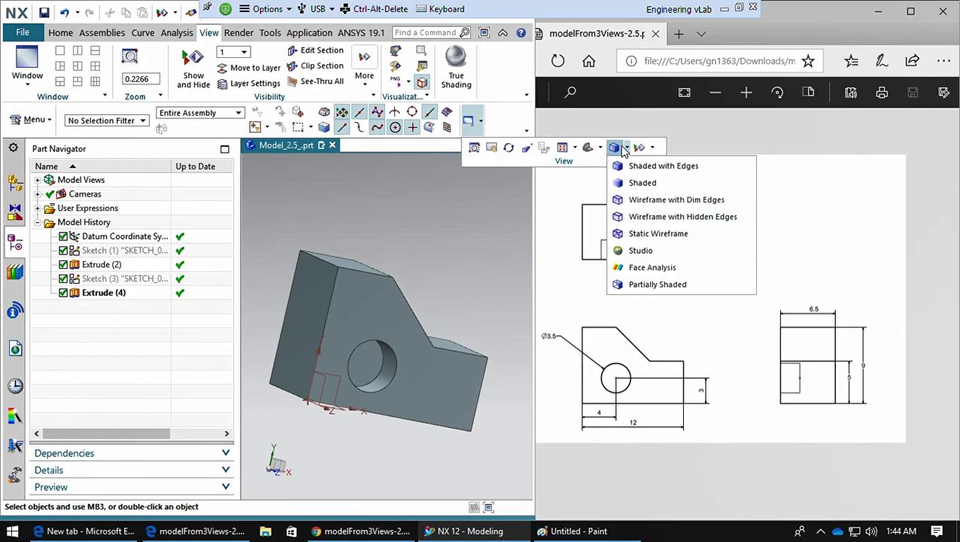
{"action": "left_click", "coordinate": [637, 238]}
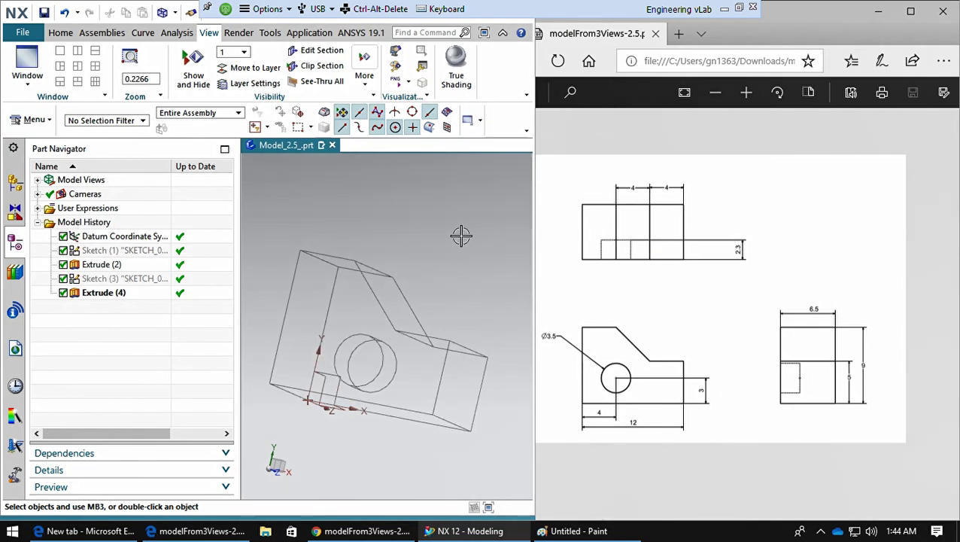
{"action": "middle_click_drag", "start_coordinate": [475, 191], "coordinate": [425, 229]}
{"action": "middle_click_drag", "start_coordinate": [278, 376], "coordinate": [267, 352]}
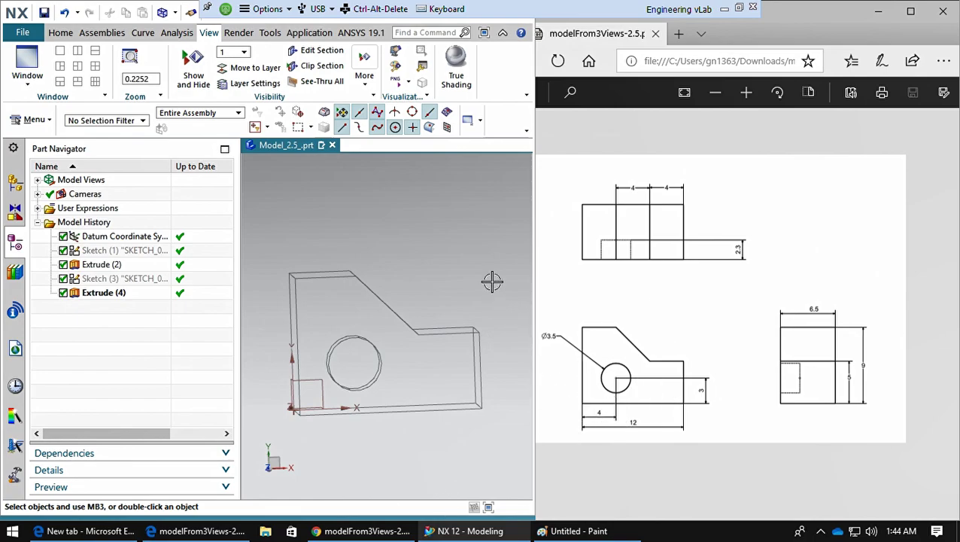
{"action": "mouse_move", "coordinate": [492, 251]}
{"action": "middle_mouse_down"}
{"action": "mouse_move", "coordinate": [492, 286]}
{"action": "mouse_move", "coordinate": [496, 254]}
{"action": "middle_mouse_up"}
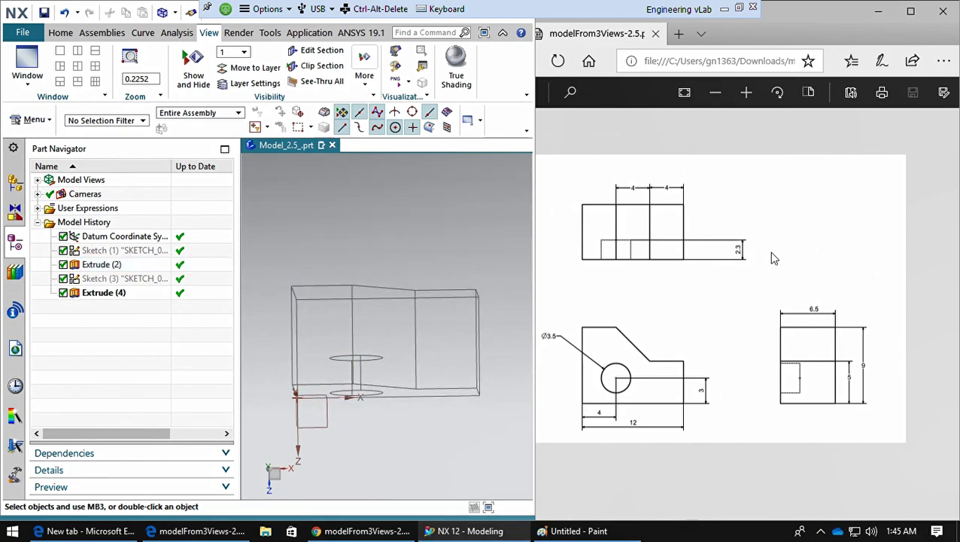
{"action": "middle_click_drag", "start_coordinate": [374, 427], "coordinate": [372, 325]}
{"action": "scroll", "coordinate": [373, 325], "scroll_direction": "down", "scroll_amount": 2}
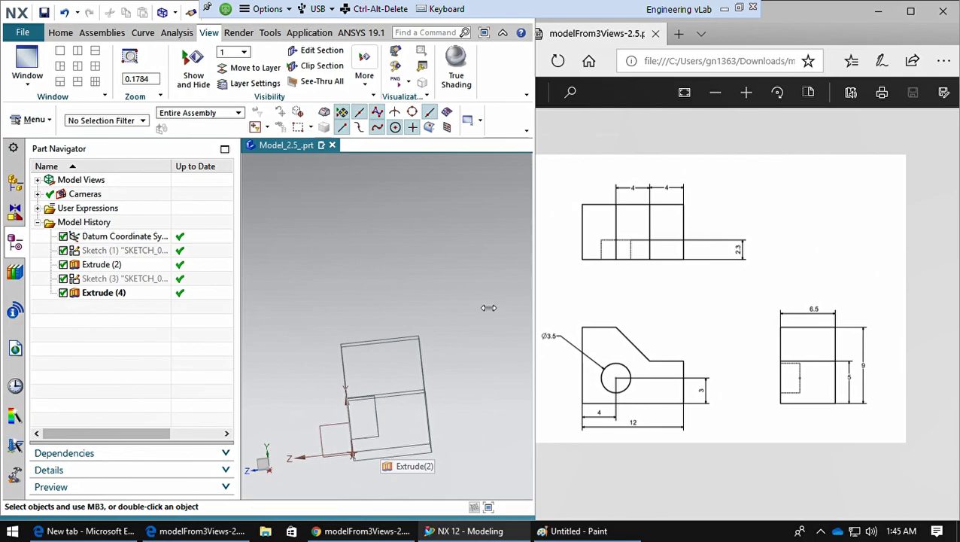
{"action": "middle_click_drag", "start_coordinate": [451, 316], "coordinate": [369, 354]}
{"action": "left_click", "coordinate": [471, 453]}
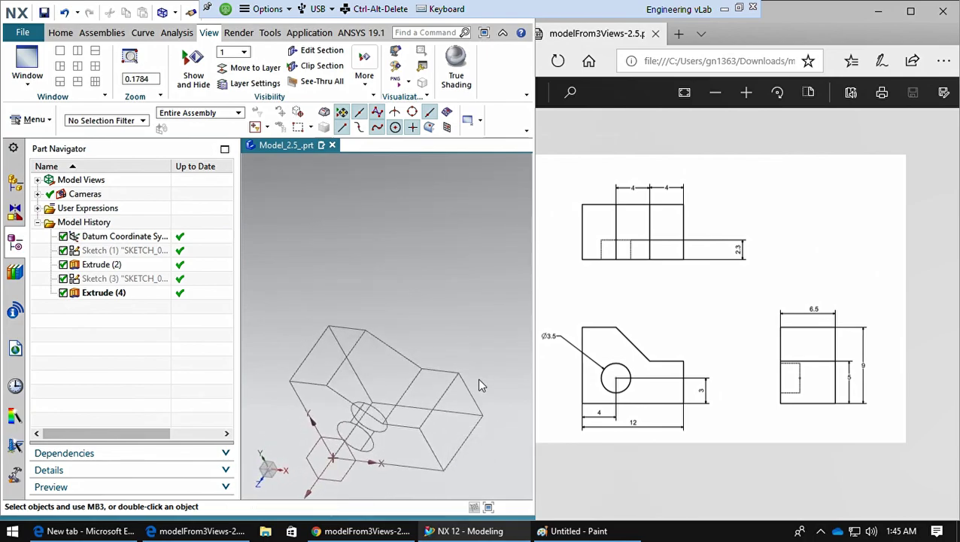